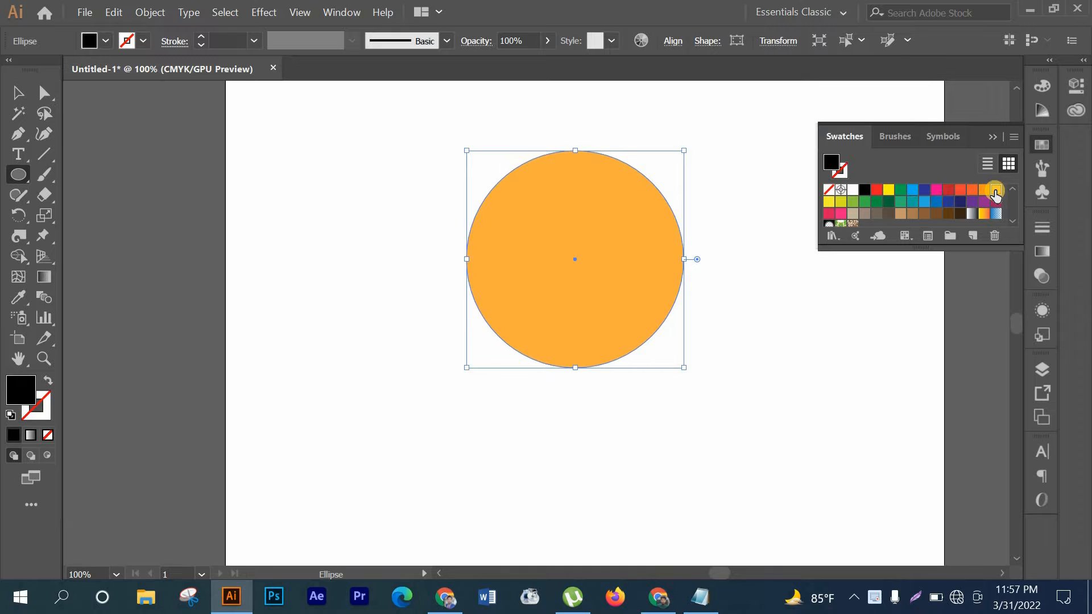
- Convert the orange circle into a gradient mesh with 6 rows, 4 columns and Flat appearance
left_click(16, 92)
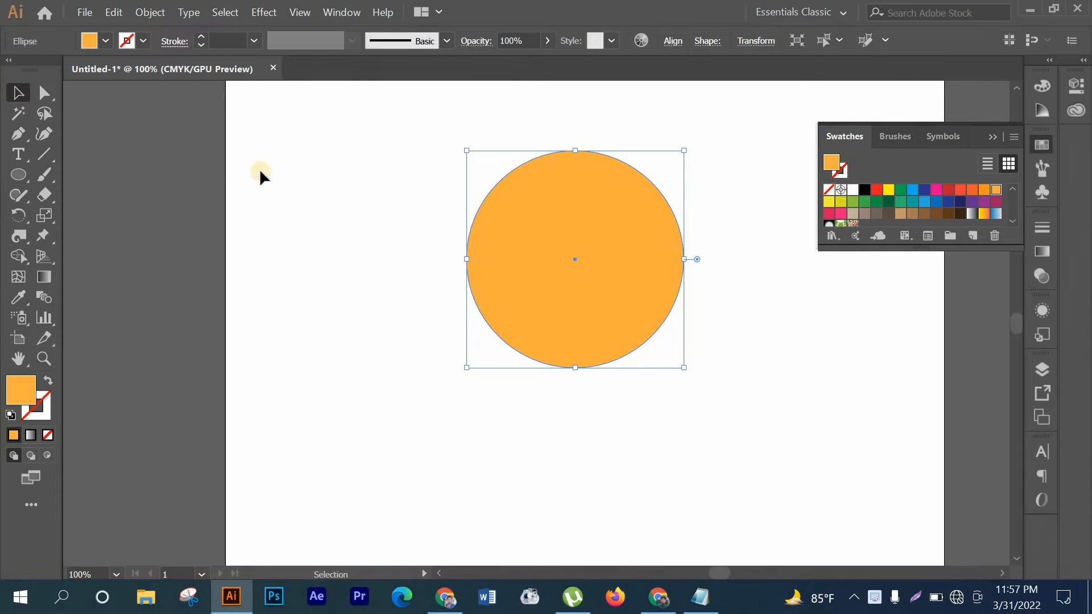
left_click(144, 13)
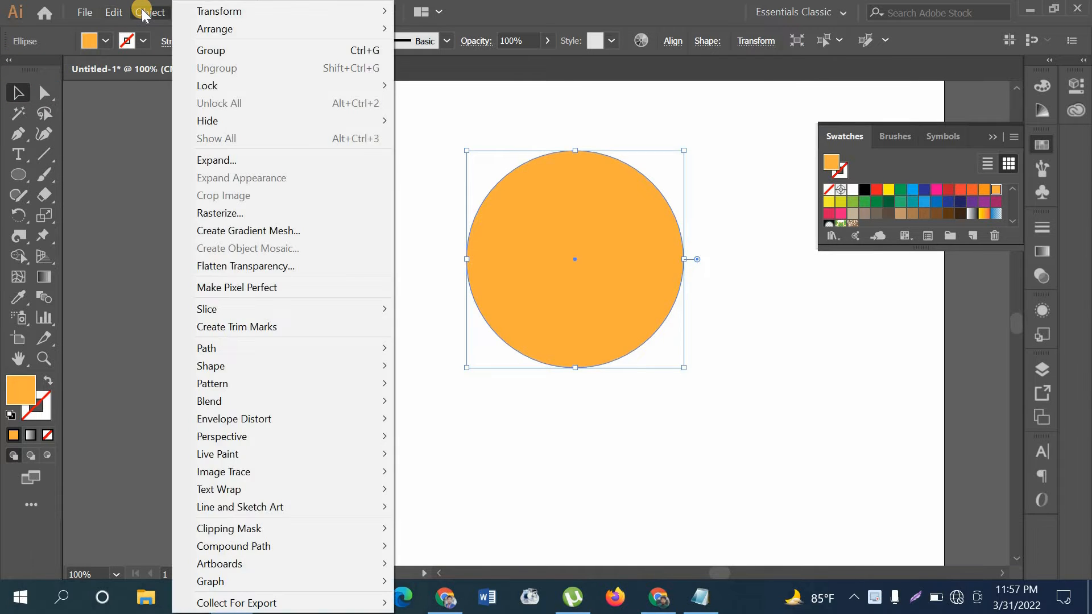
left_click(227, 231)
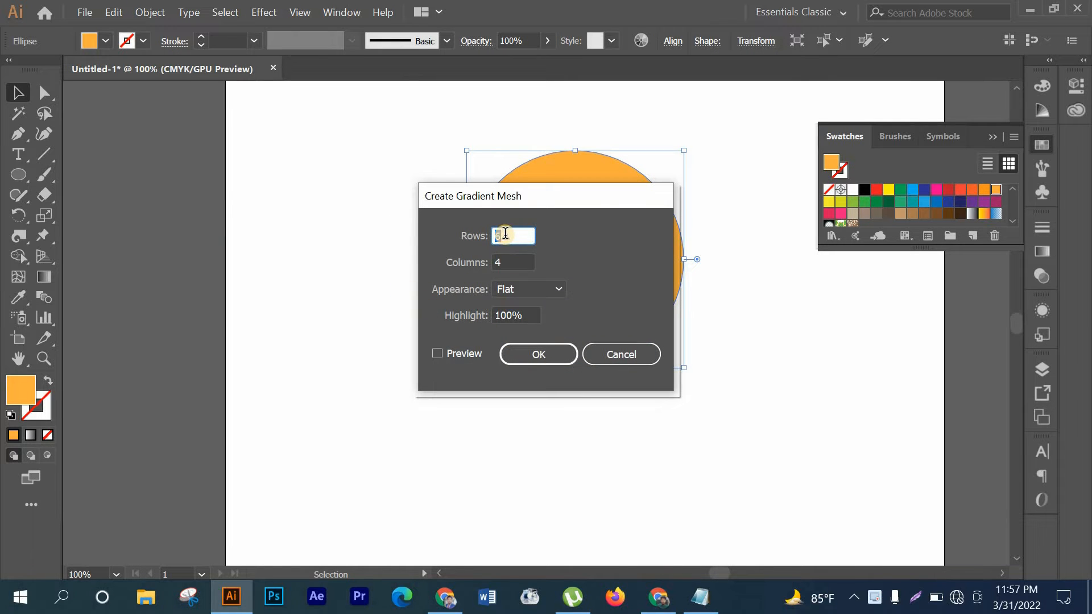
left_click(506, 233)
left_click(515, 260)
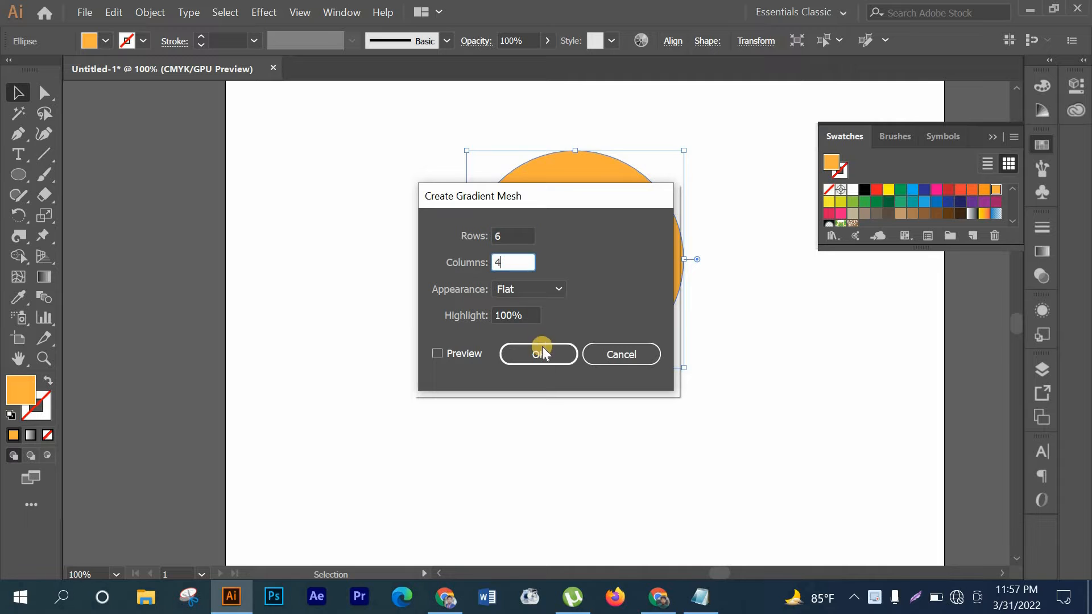
left_click(541, 352)
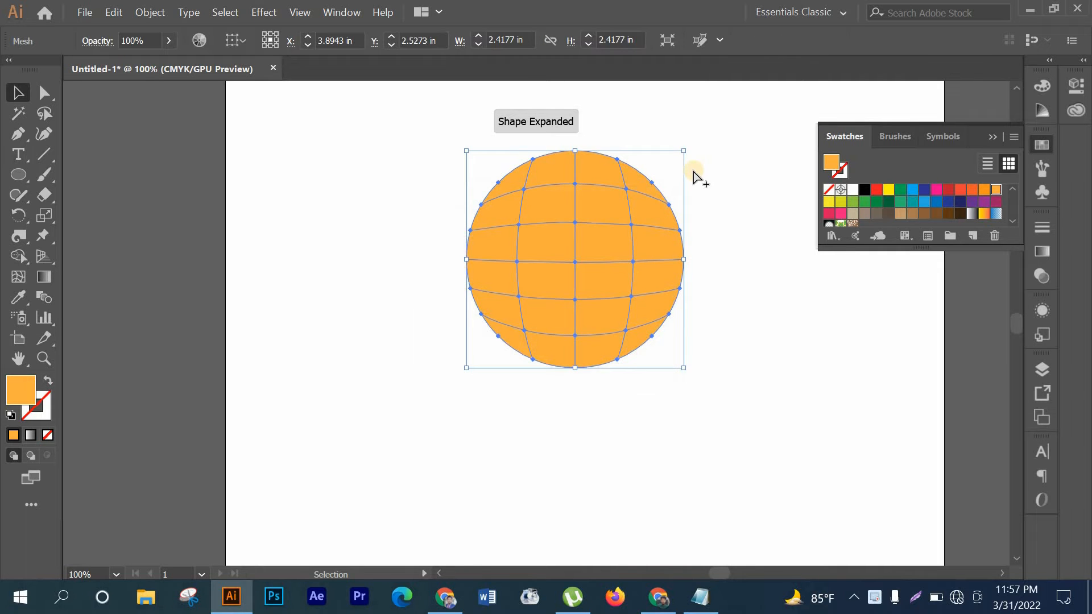
- Recolor four mesh points dark orange: upper-left outline, upper centre, upper-right interior and the middle of the right edge
scroll(692, 169, "up", 2)
scroll(678, 180, "down", 1)
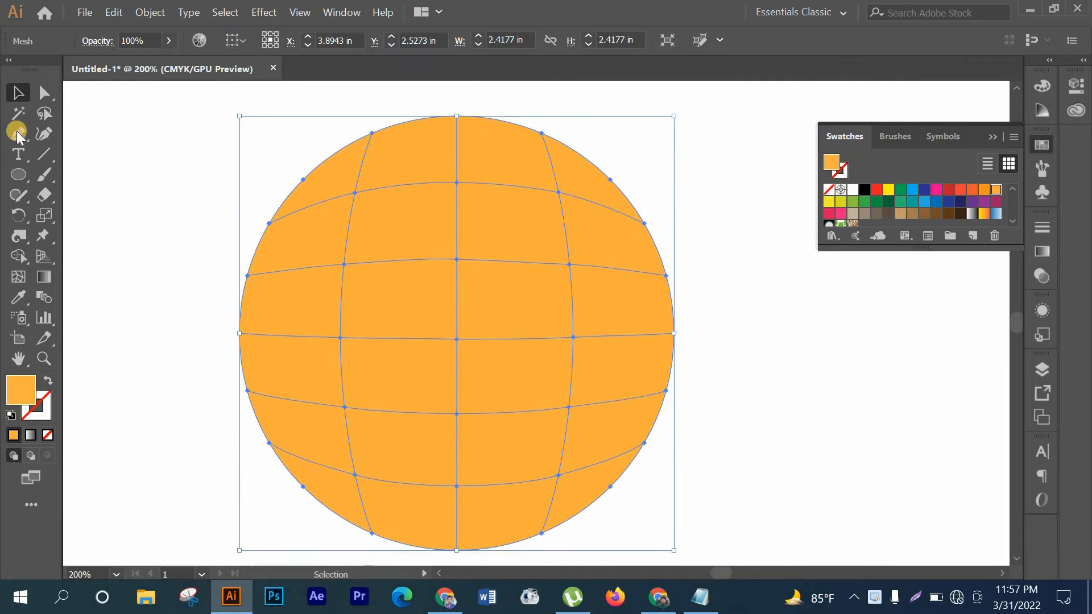
left_click(45, 92)
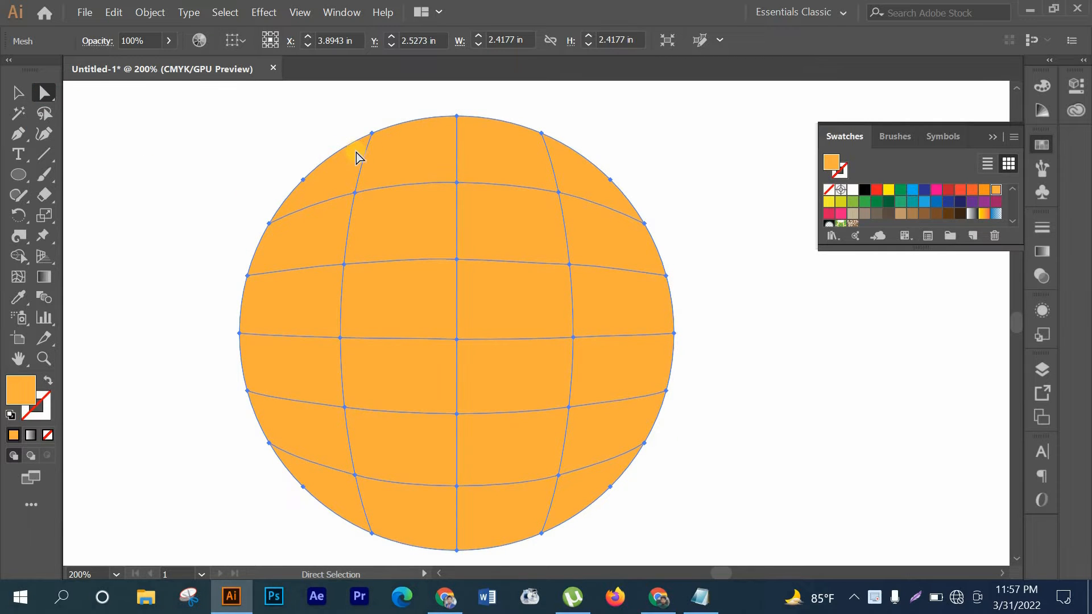
left_click(373, 132)
left_click(373, 132)
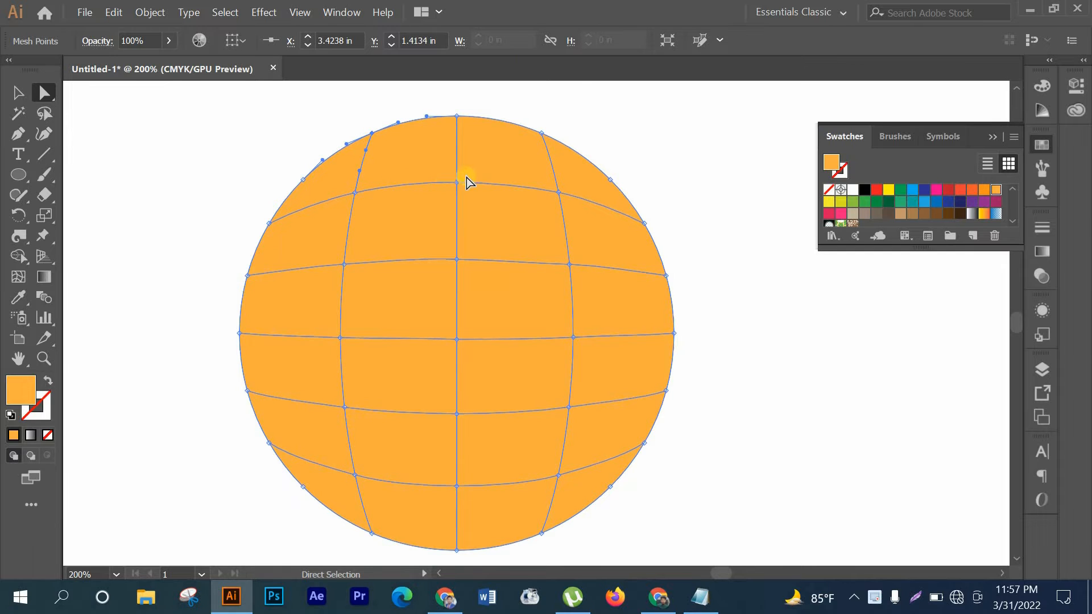
left_click(456, 183)
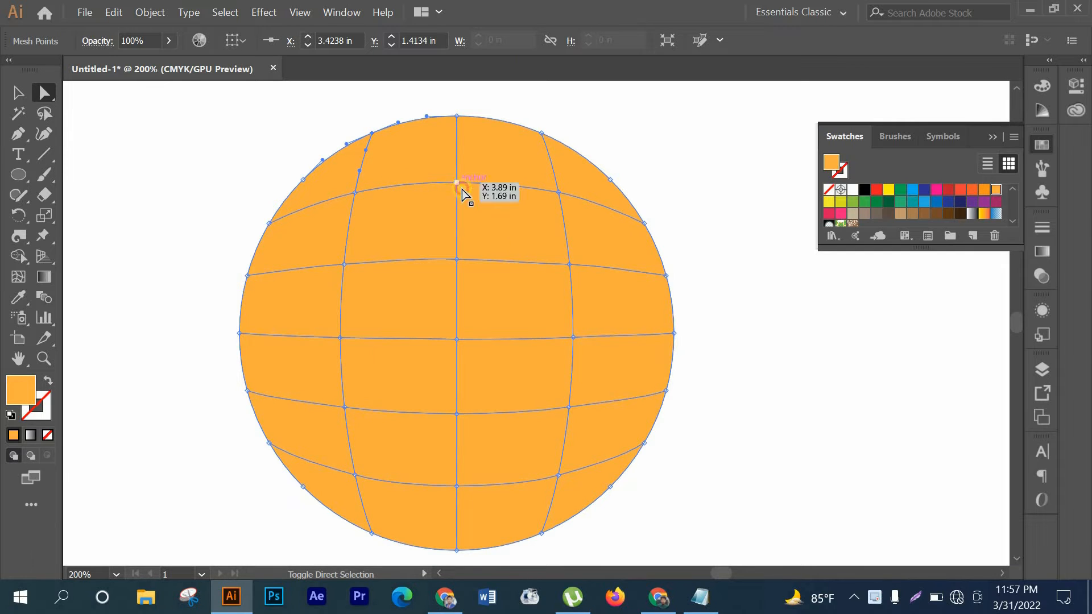
left_click(569, 263)
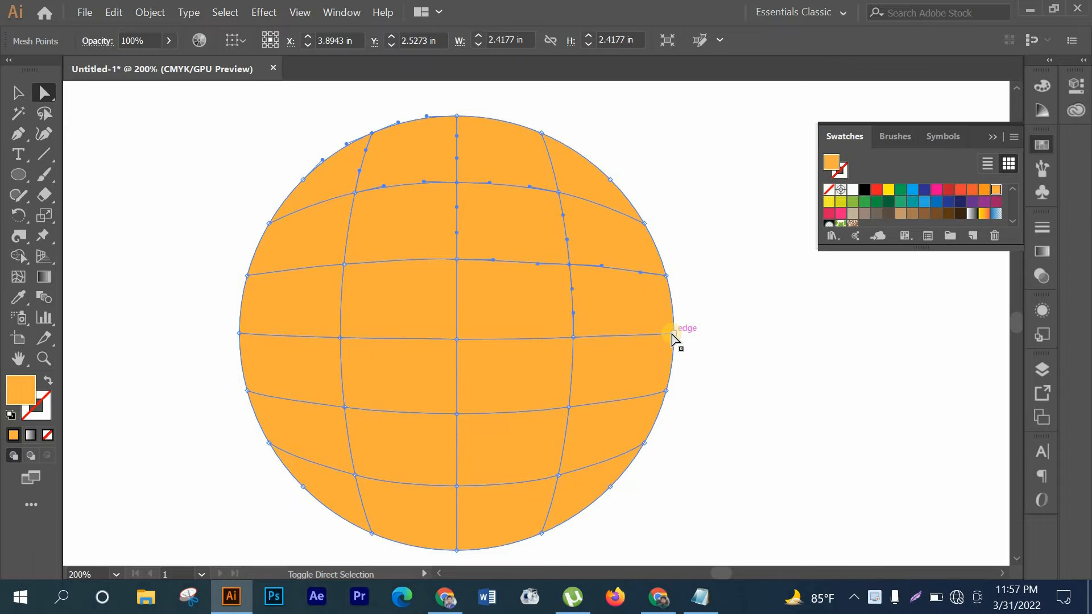
left_click(671, 334)
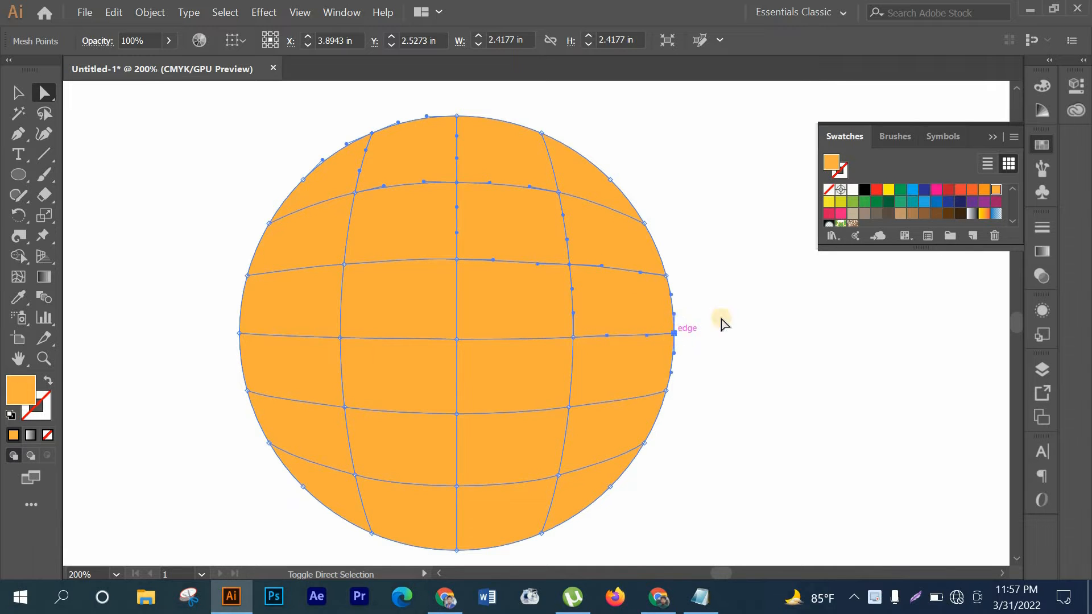
left_click(972, 192)
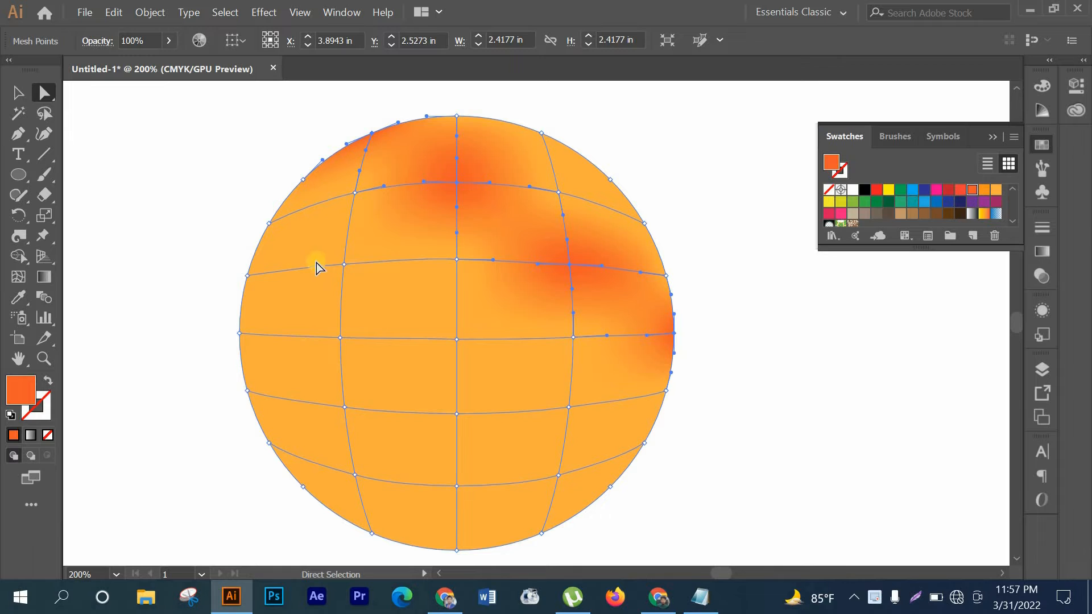
- Recolor four more mesh points dark orange, running diagonally from the upper-left edge through the middle to the lower-right interior
left_click(248, 276)
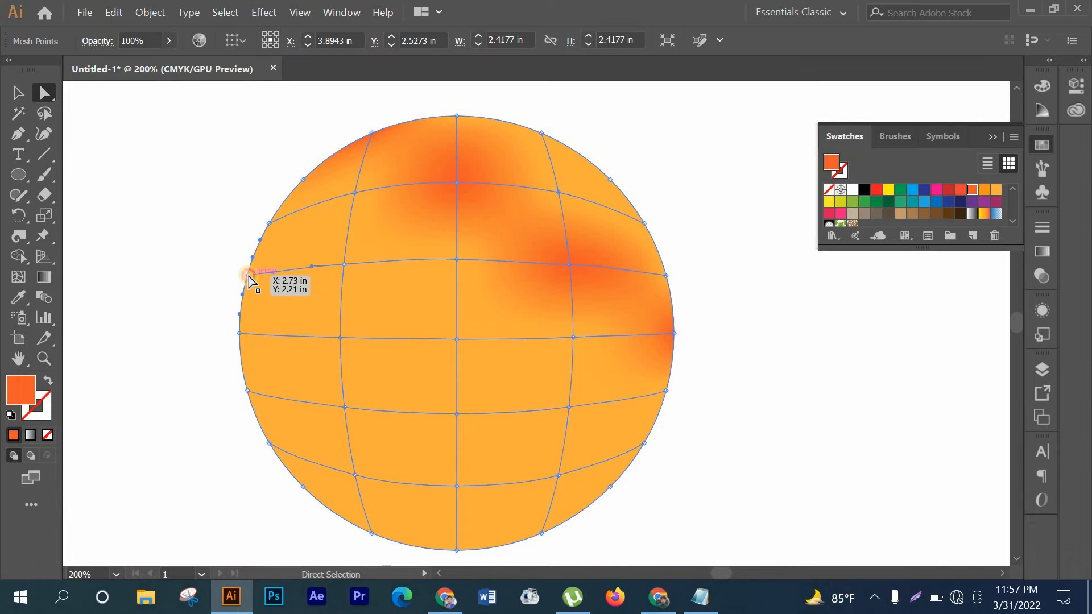
left_click(340, 338, "shift")
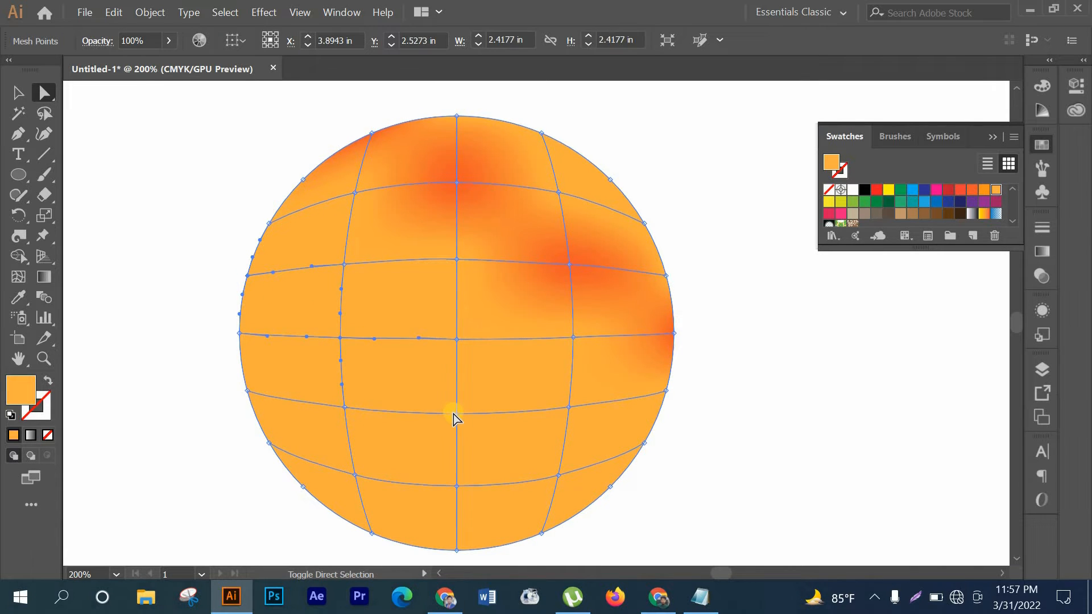
left_click(457, 414, "shift")
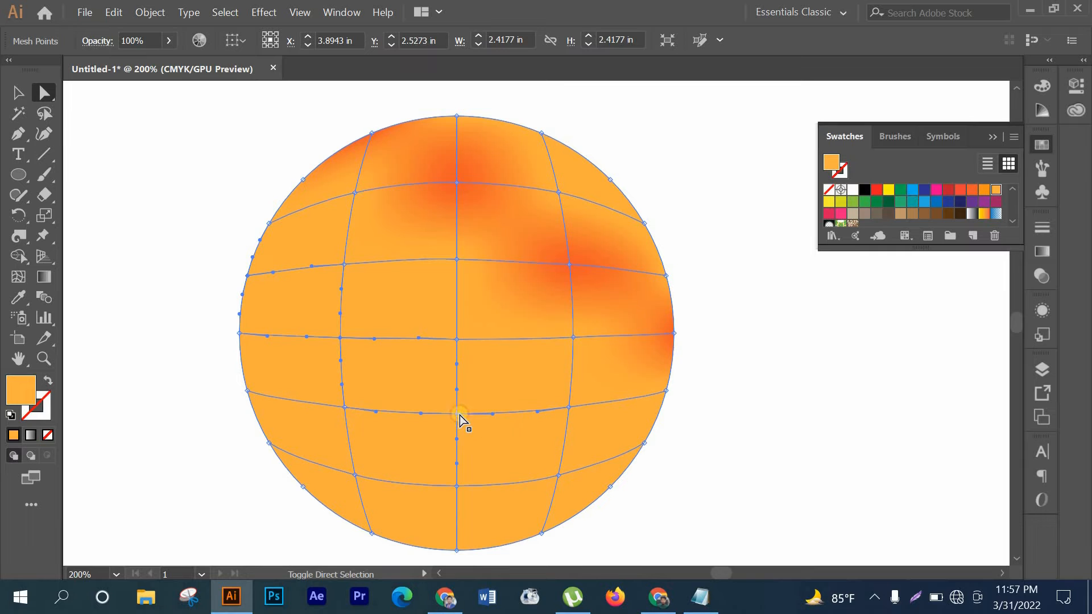
left_click(556, 476, "shift")
left_click(974, 191)
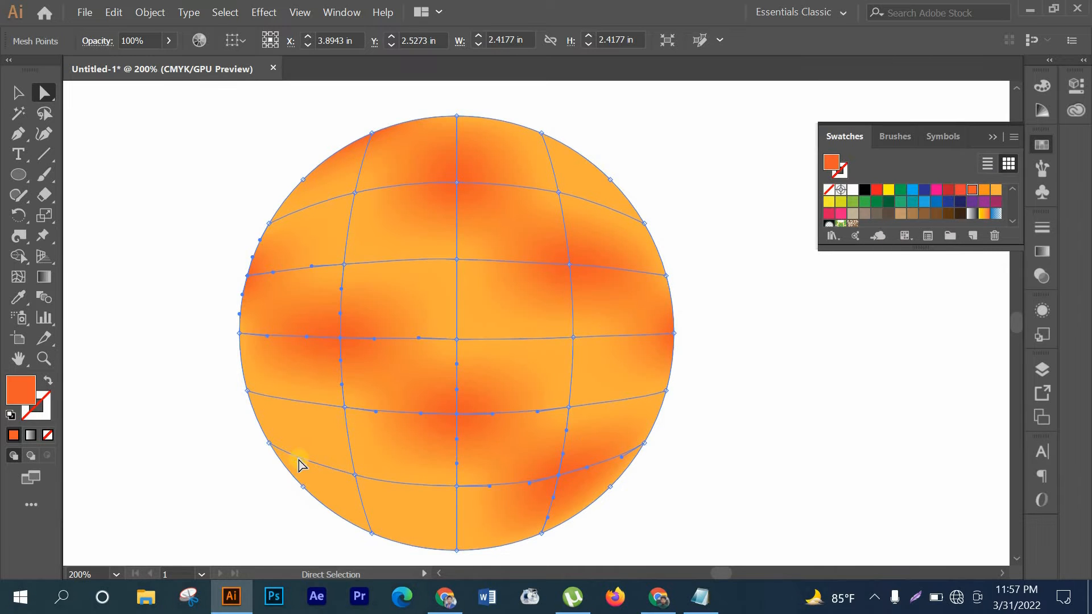
- Try recoloring three outline mesh points between the circle's lower-left edge and its bottom dark orange, and undo it
left_click(267, 442)
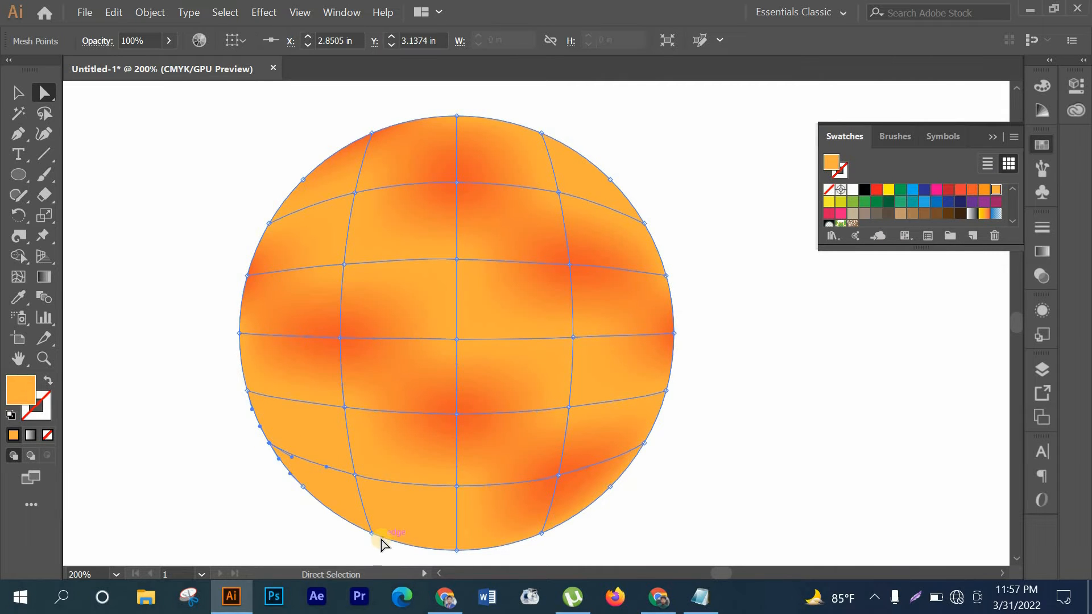
left_click(372, 533, "shift")
left_click(457, 550, "shift")
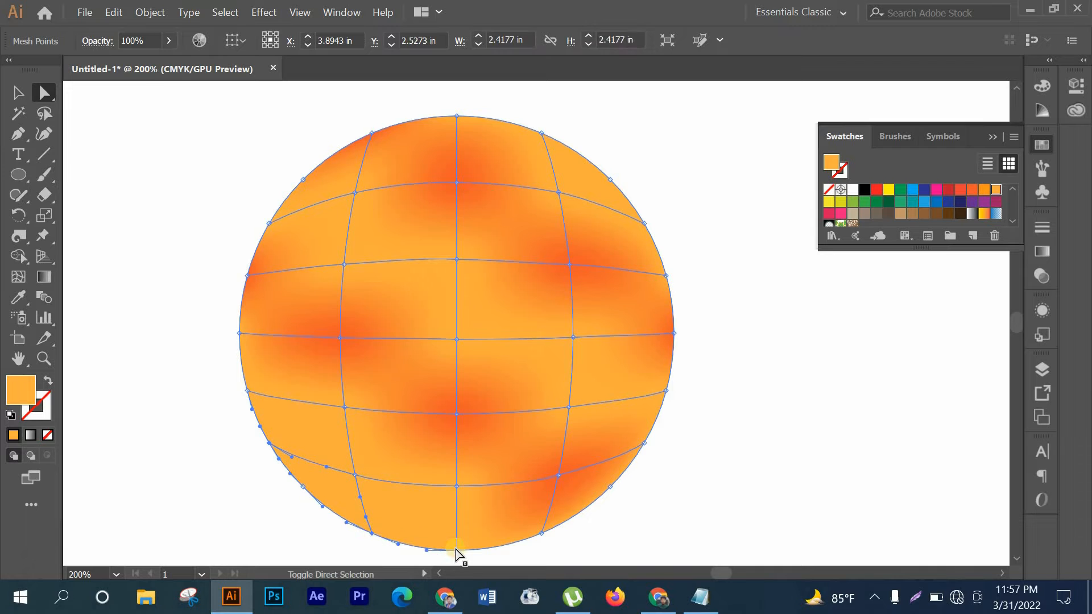
left_click(970, 190)
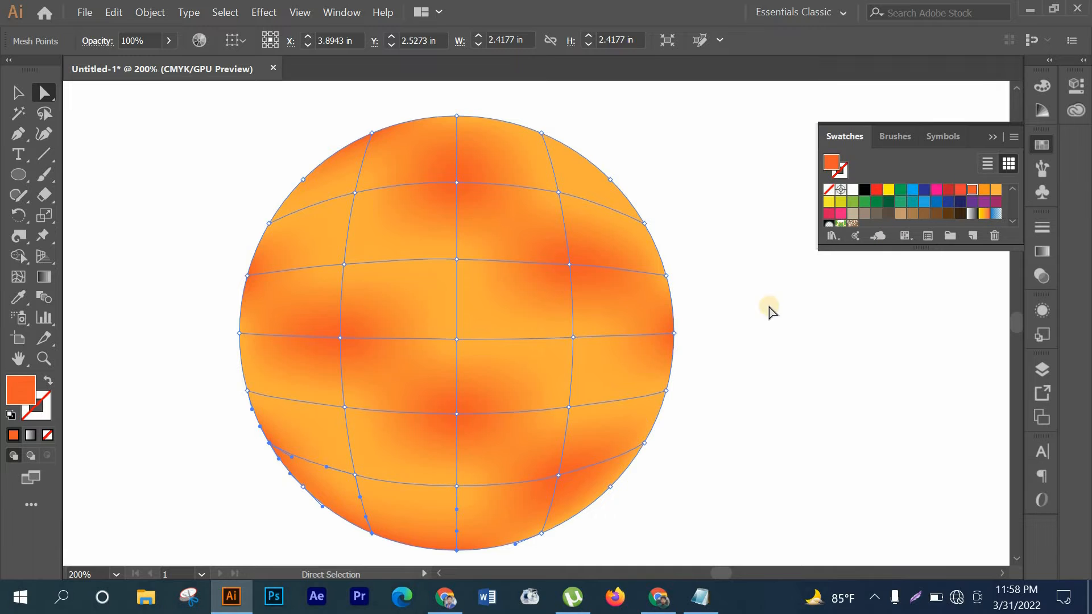
key("ctrl+z")
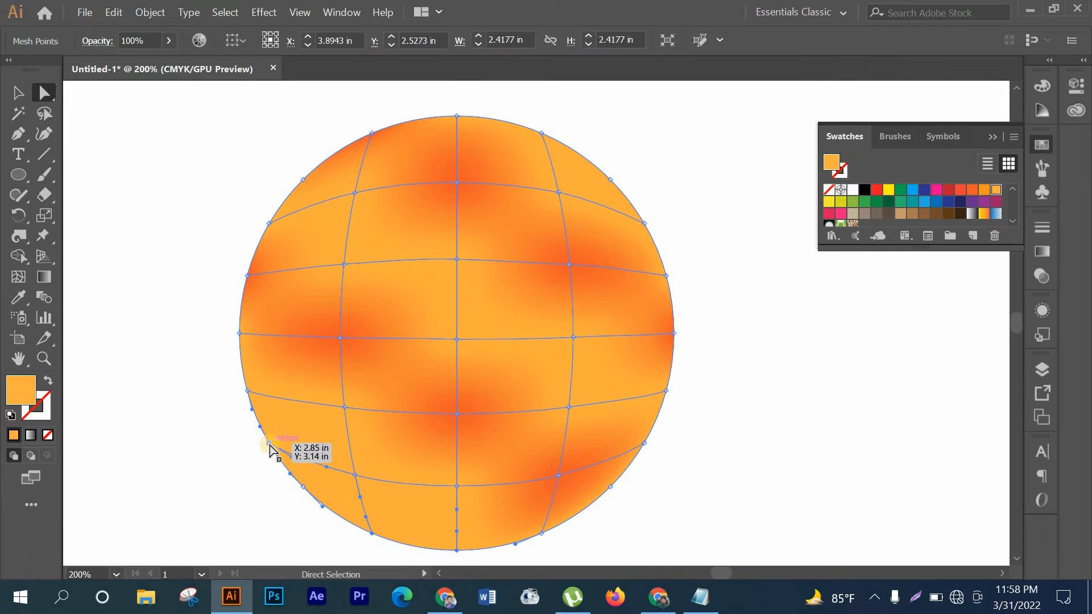
- Recolor the lower-left outline, lower-left interior and bottom-centre mesh points dark orange, and deselect the mesh
left_click(270, 444)
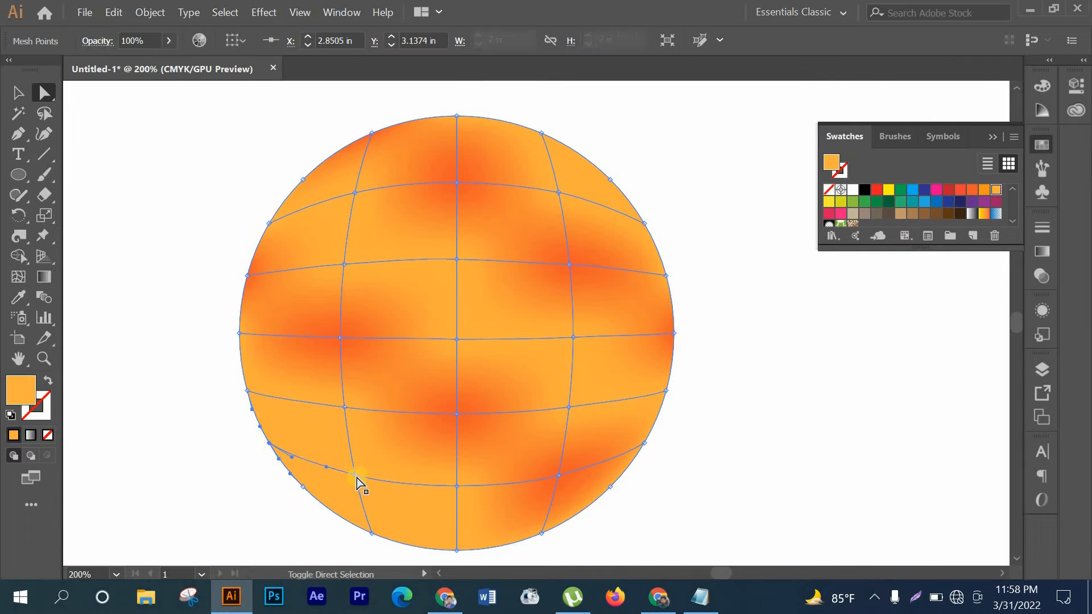
left_click(353, 472)
left_click(456, 550, "shift")
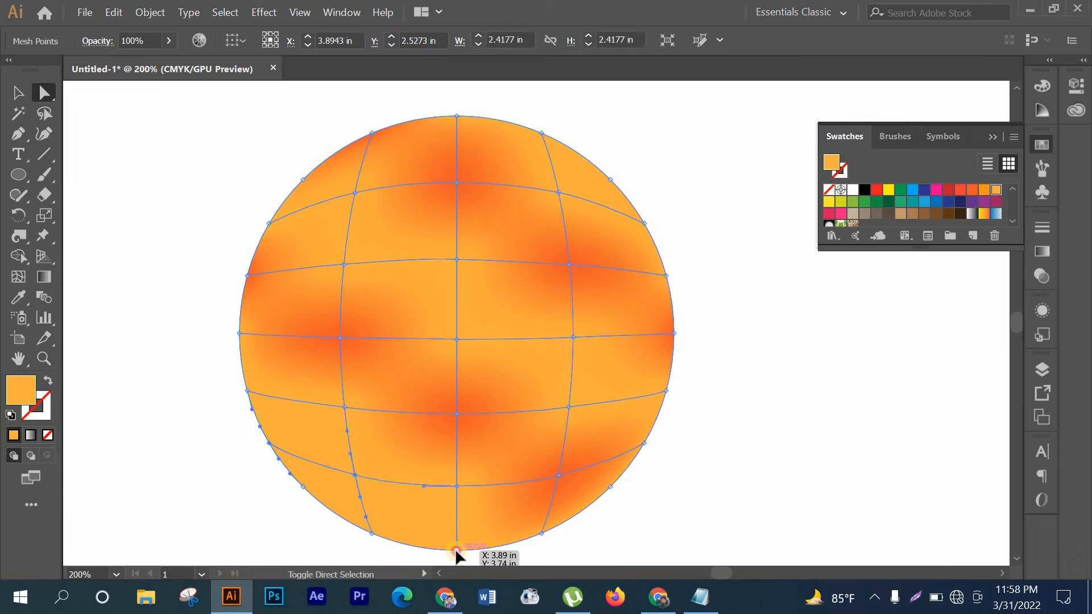
left_click(972, 191)
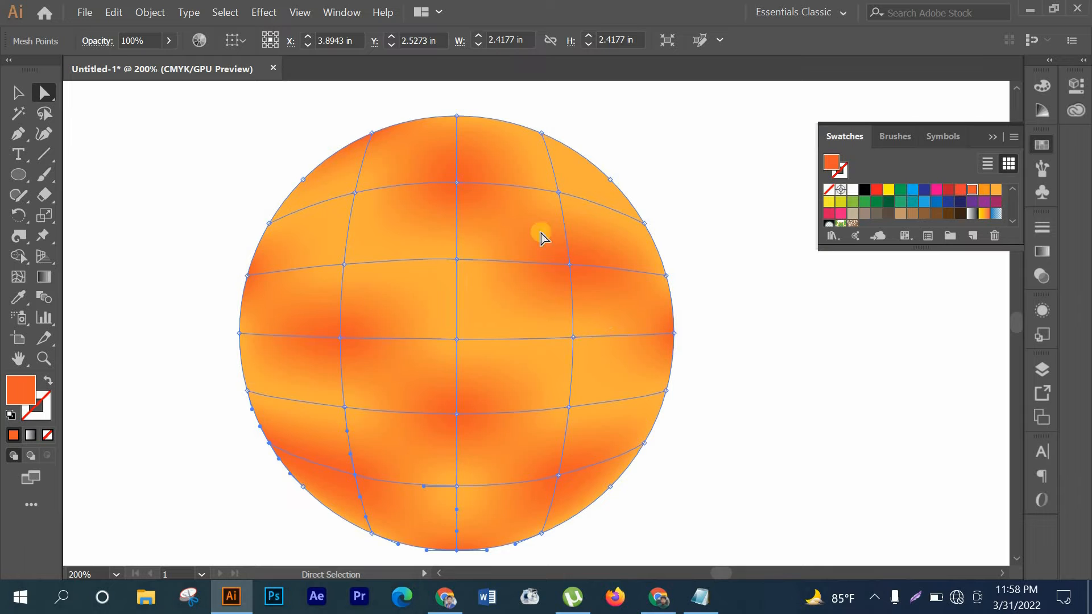
left_click(746, 375)
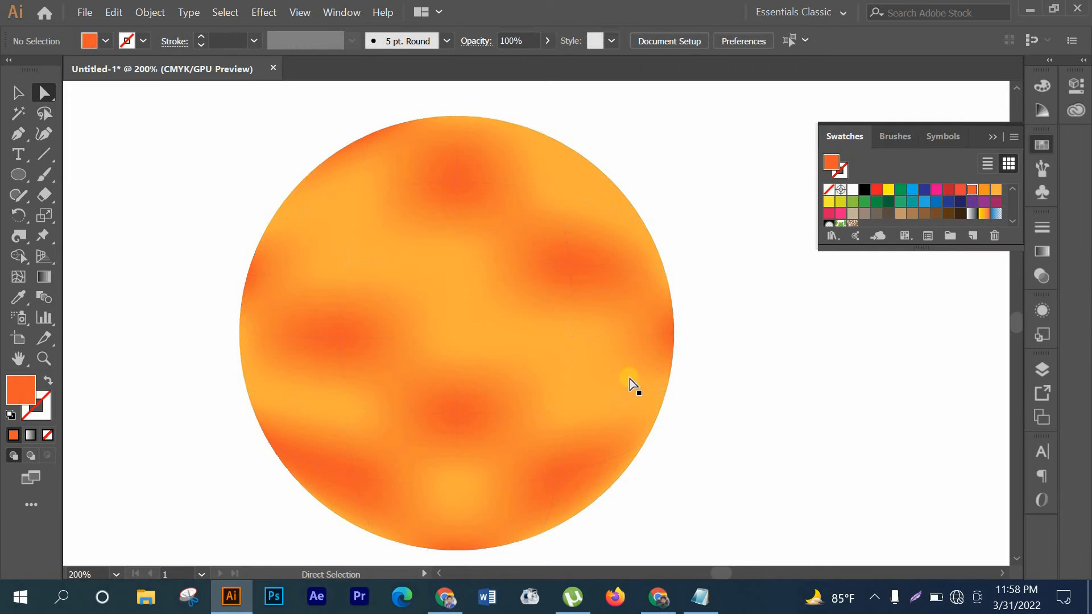
- Try recoloring the mesh point right of the lower-centre spot dark orange, and undo it
left_click(569, 406)
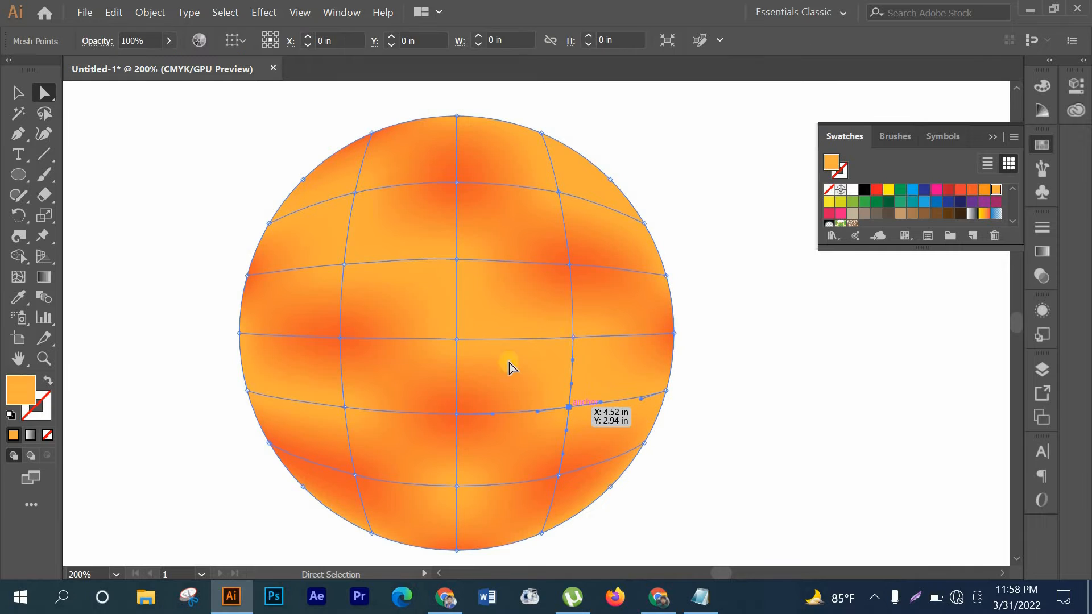
left_click(969, 190)
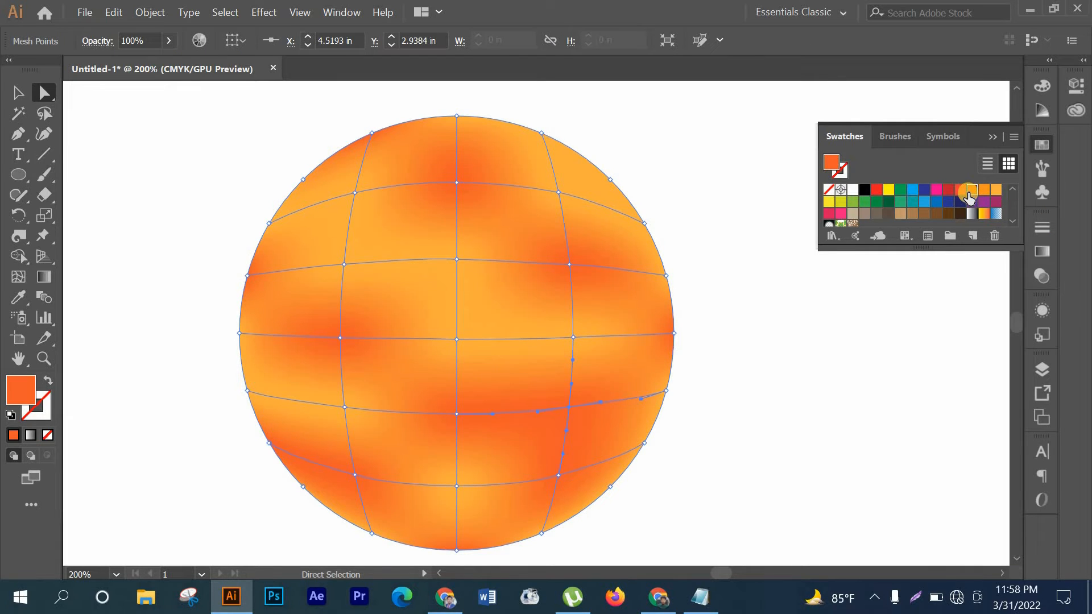
key("ctrl+z")
- Apply the dark orange fill to the upper-right outline point of the mesh, and deselect the circle
key("ctrl+minus")
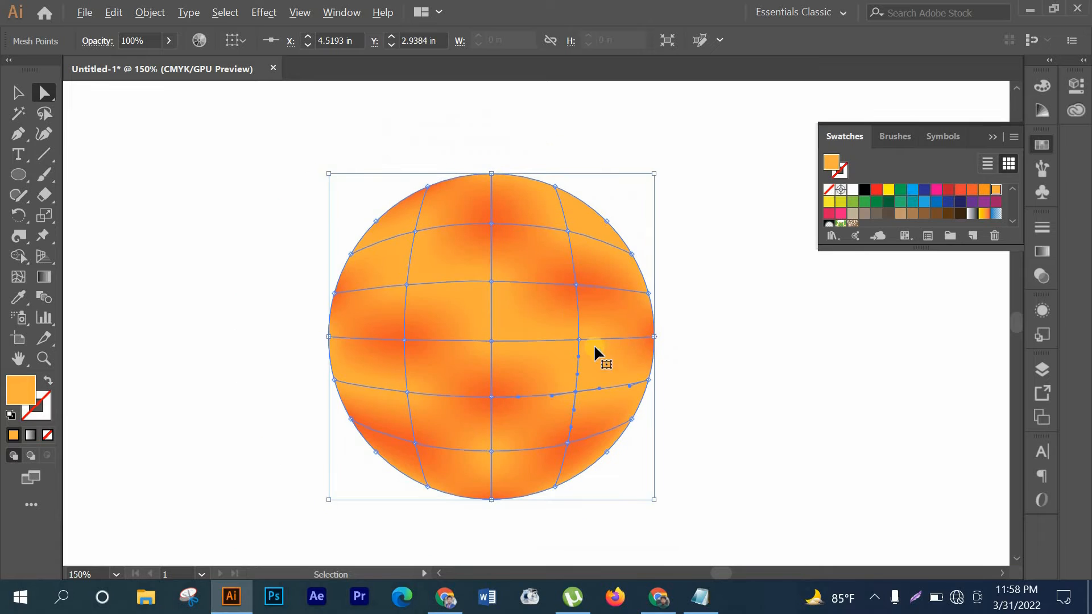
left_click(606, 220)
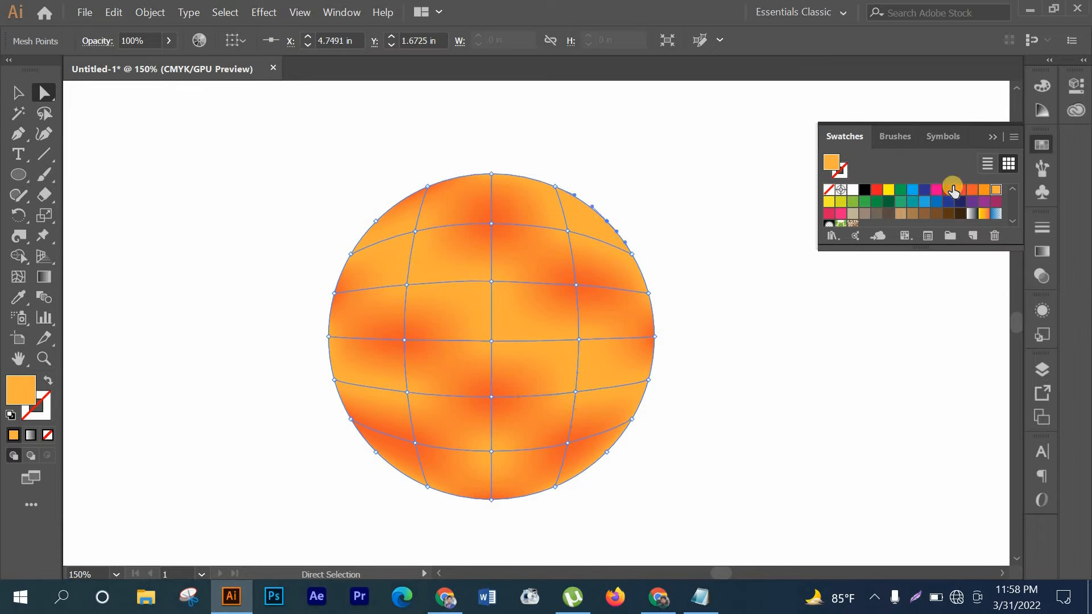
left_click(973, 189)
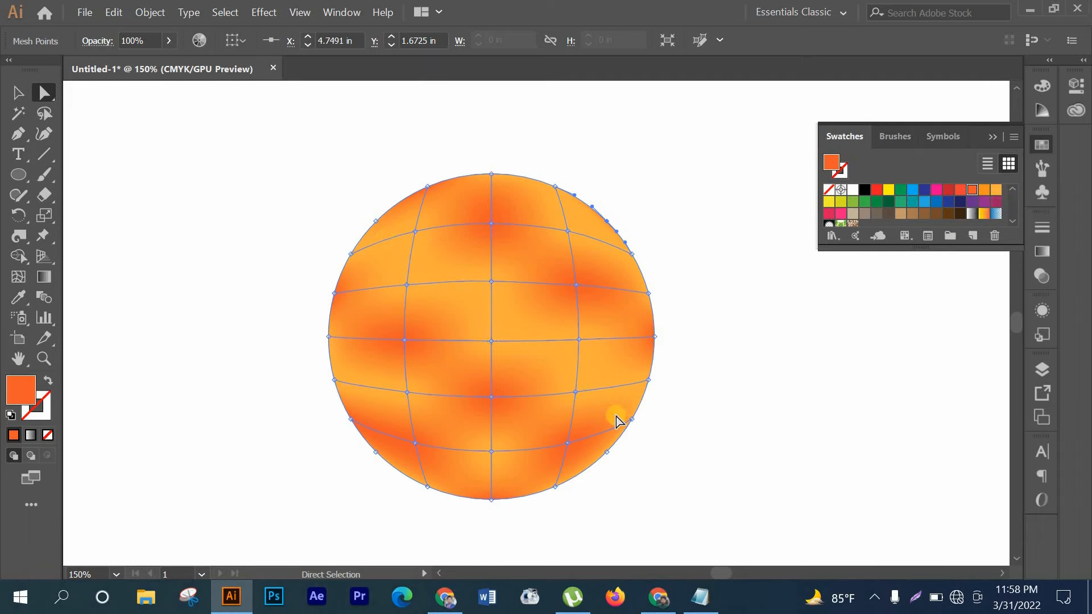
left_click(18, 91)
left_click(196, 139)
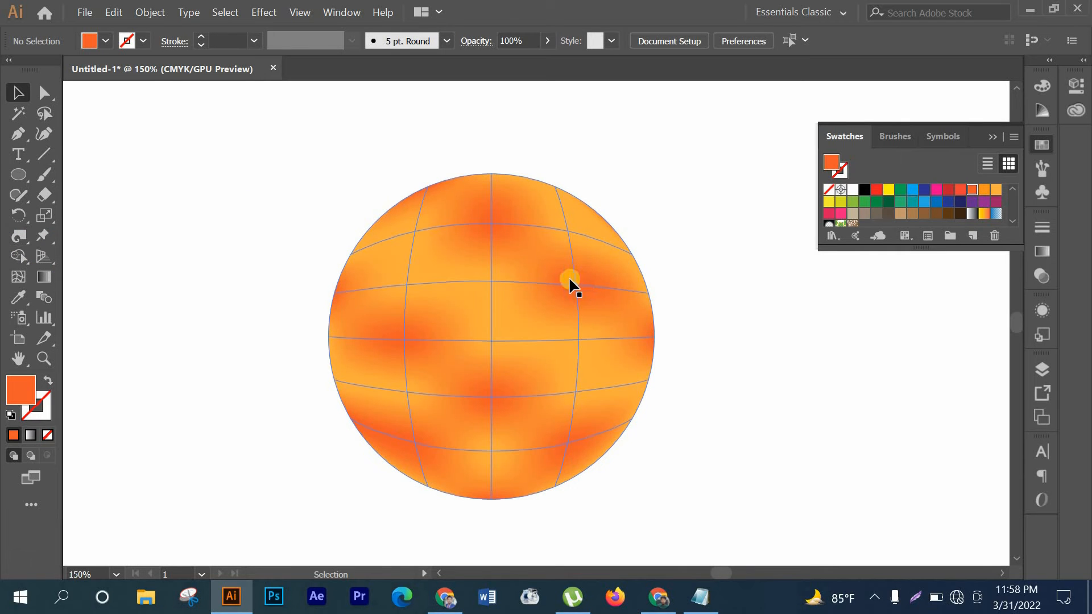
- Scale the whole mesh circle down proportionally about its centre to about 1.43 in wide
left_click(569, 277)
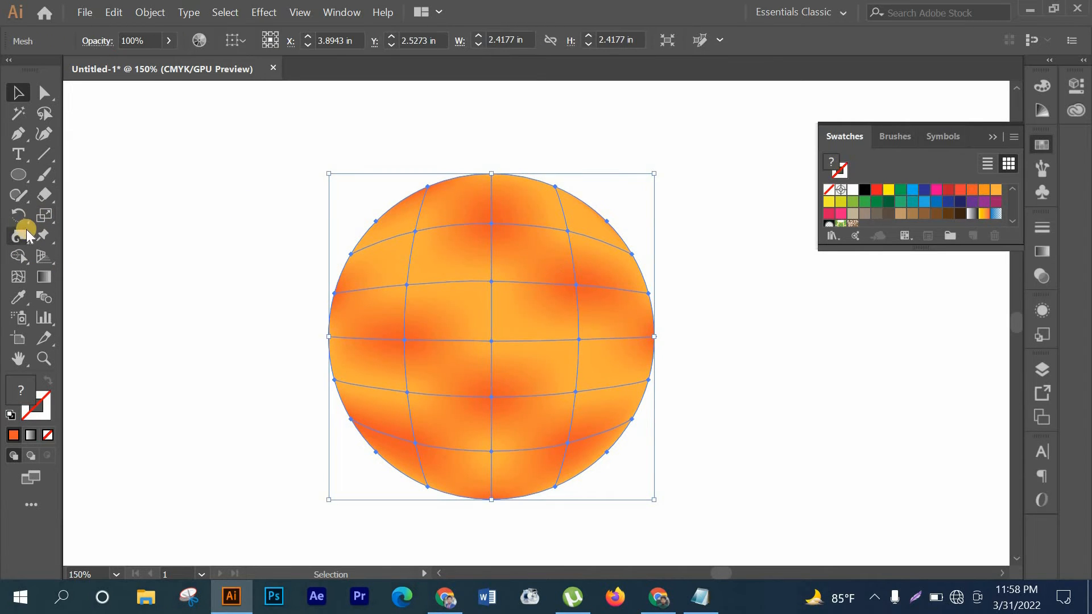
mouse_move(23, 234)
left_mouse_down()
mouse_move(71, 234)
mouse_move(73, 272)
mouse_move(101, 281)
mouse_move(72, 275)
left_mouse_up()
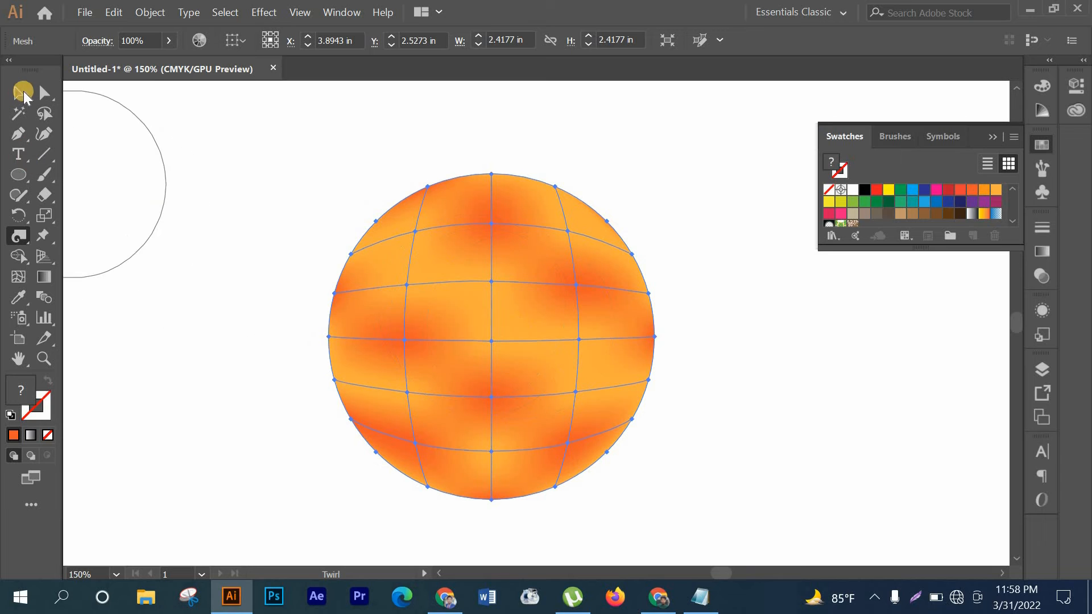
left_click(23, 92)
left_click(563, 251)
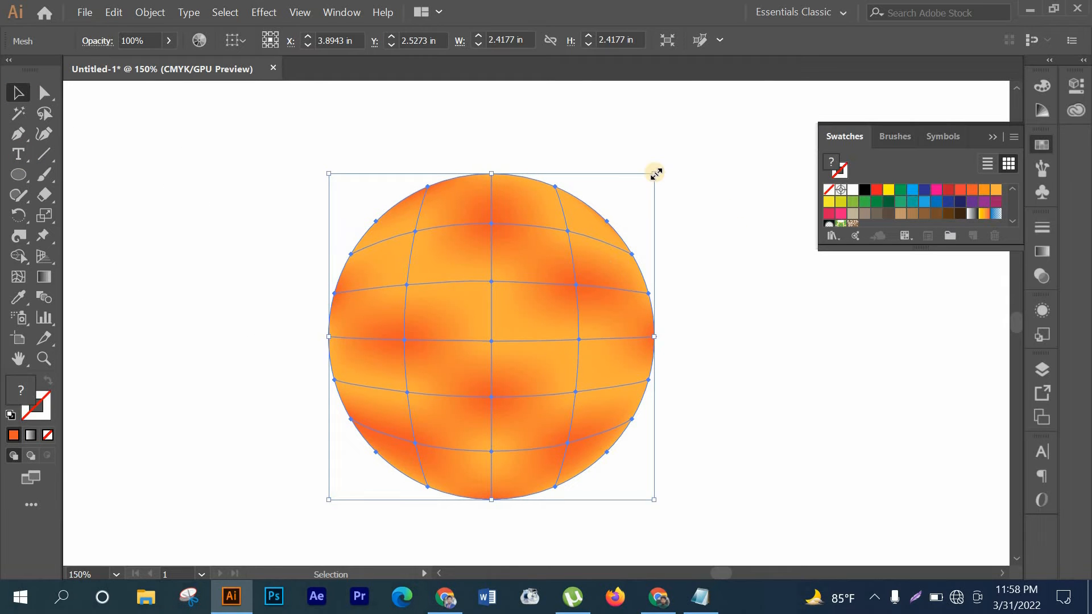
left_click_drag(656, 173, 597, 248)
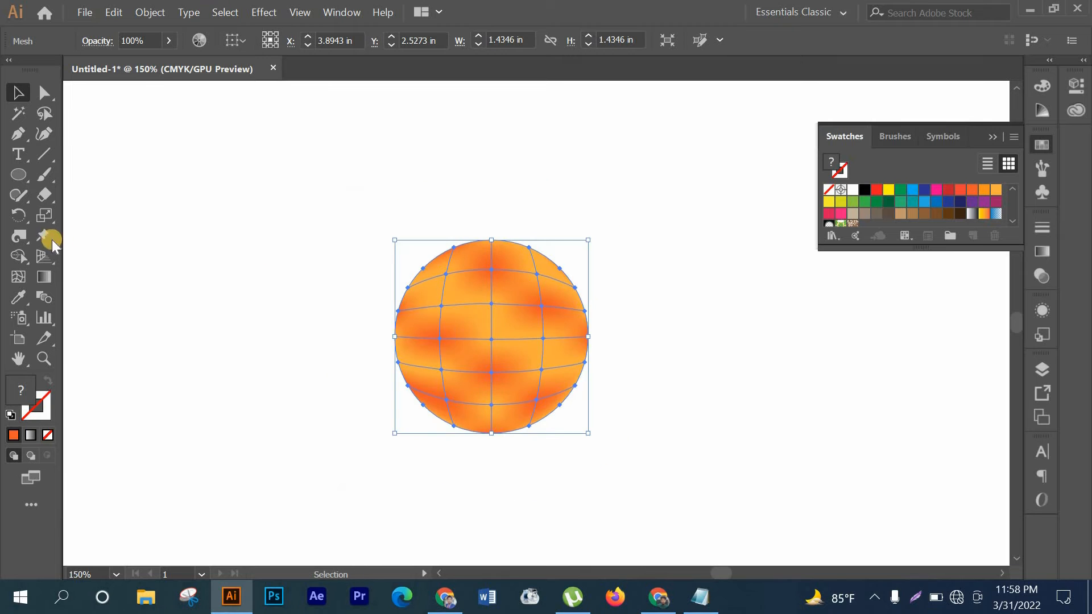
- Scale the mesh circle proportionally about its centre to about 1.27 in wide, comparing it with the Twirl brush outline
left_click(23, 233)
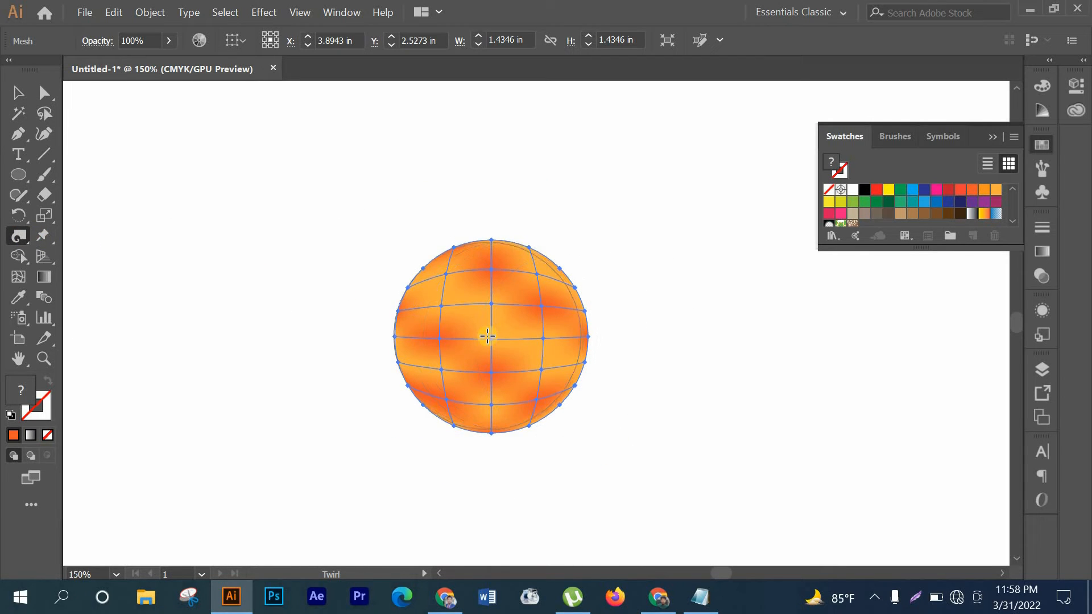
left_click_drag(487, 332, 488, 332)
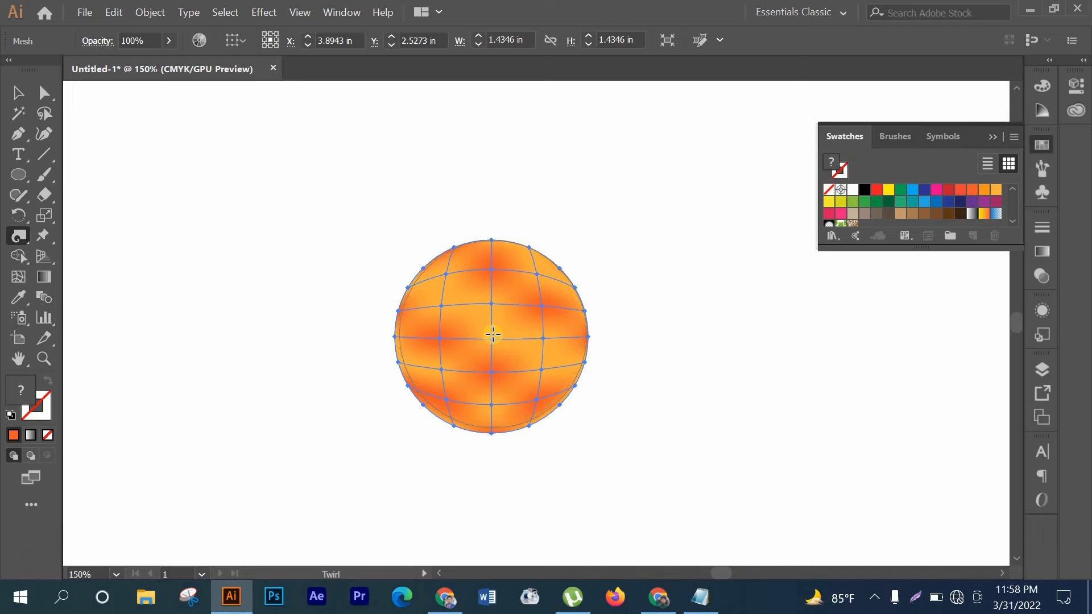
left_click(18, 92)
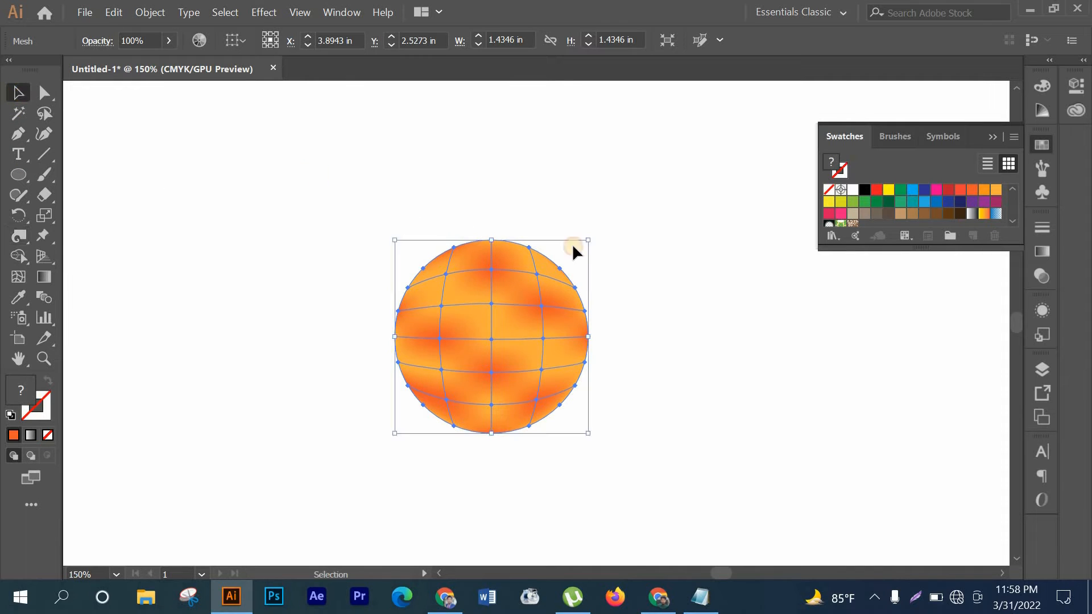
left_click_drag(585, 238, 575, 253)
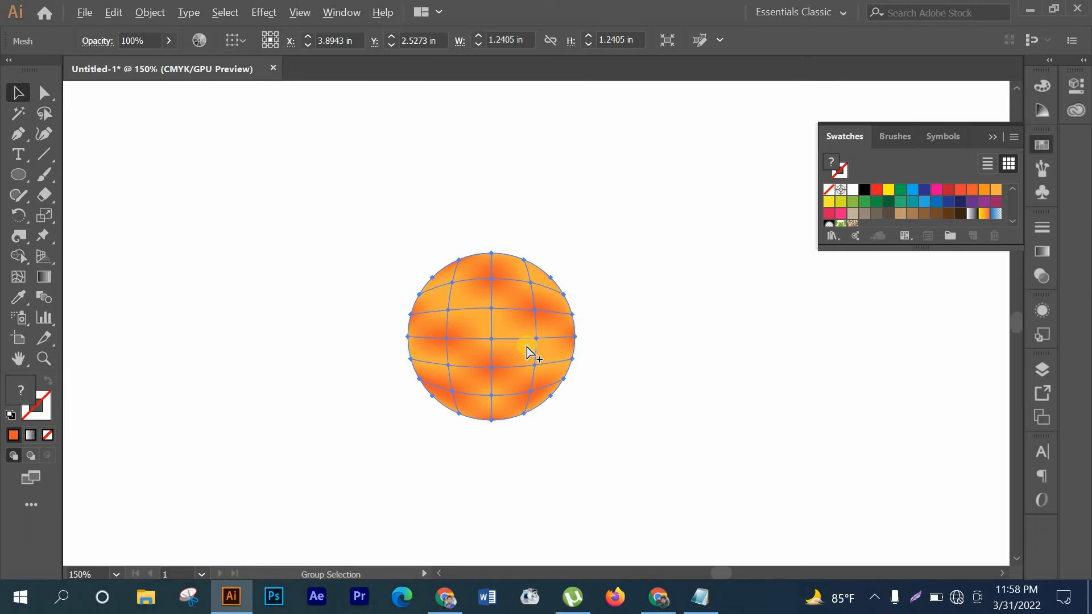
scroll(526, 347, "up", 2)
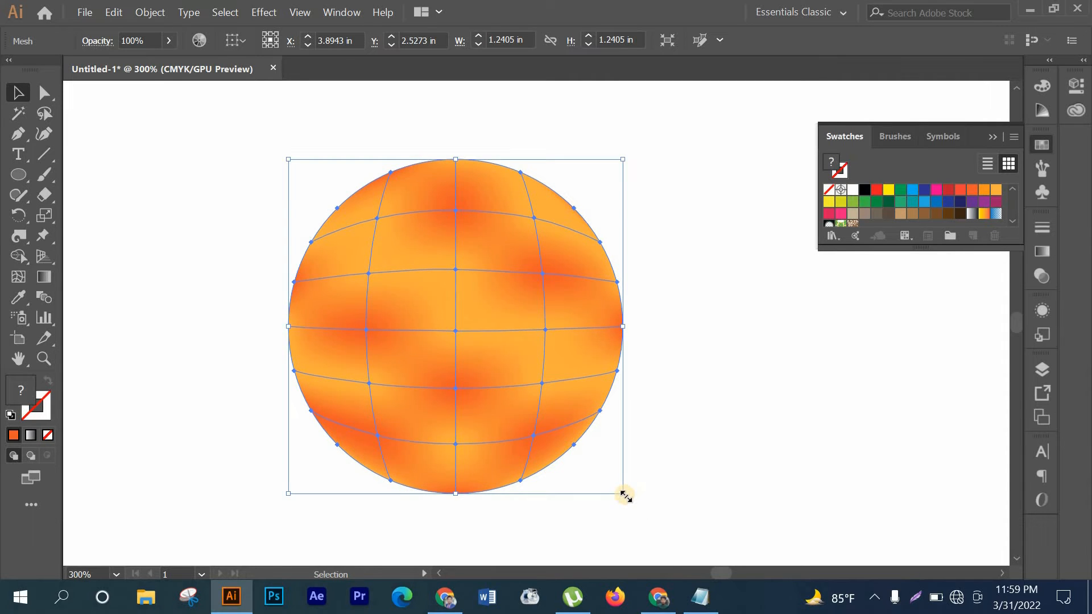
left_click_drag(625, 496, 628, 499)
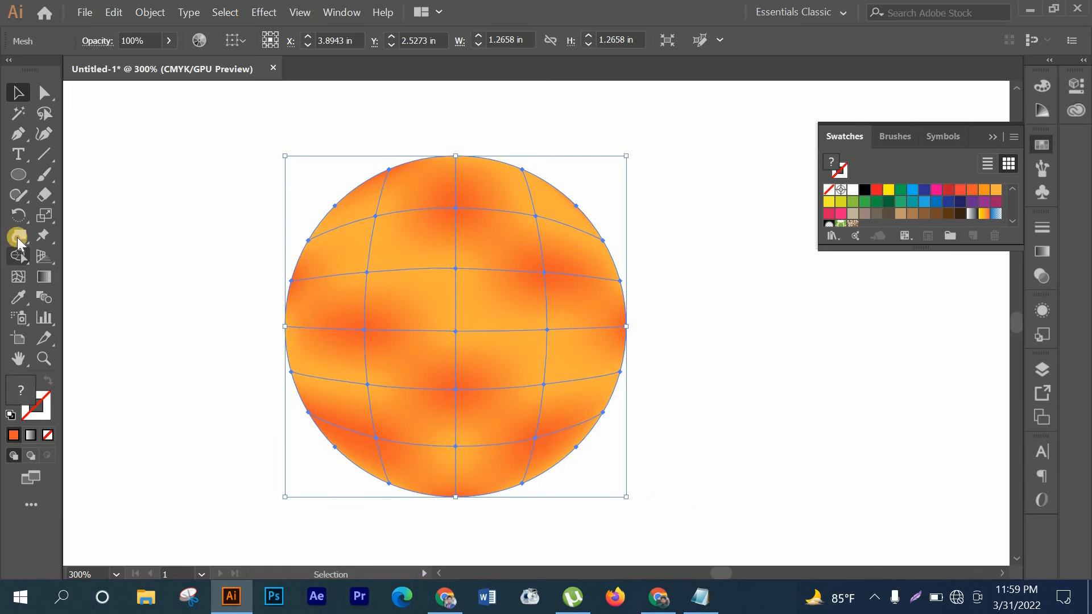
- Enlarge the mesh circle proportionally about its centre to about 1.39 in wide to match the Twirl brush outline
left_click(18, 238)
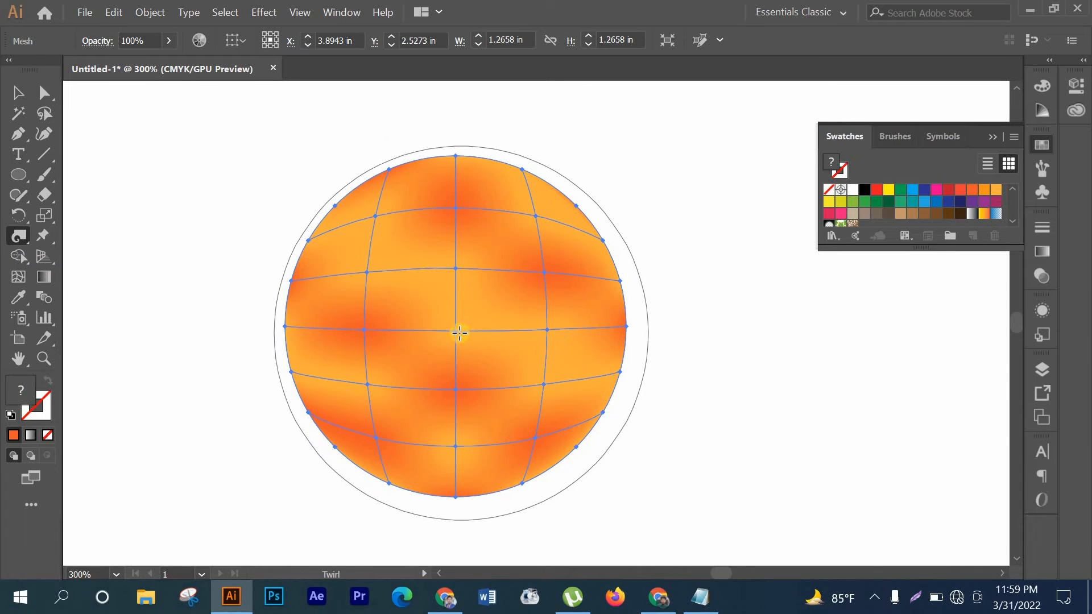
left_click(17, 93)
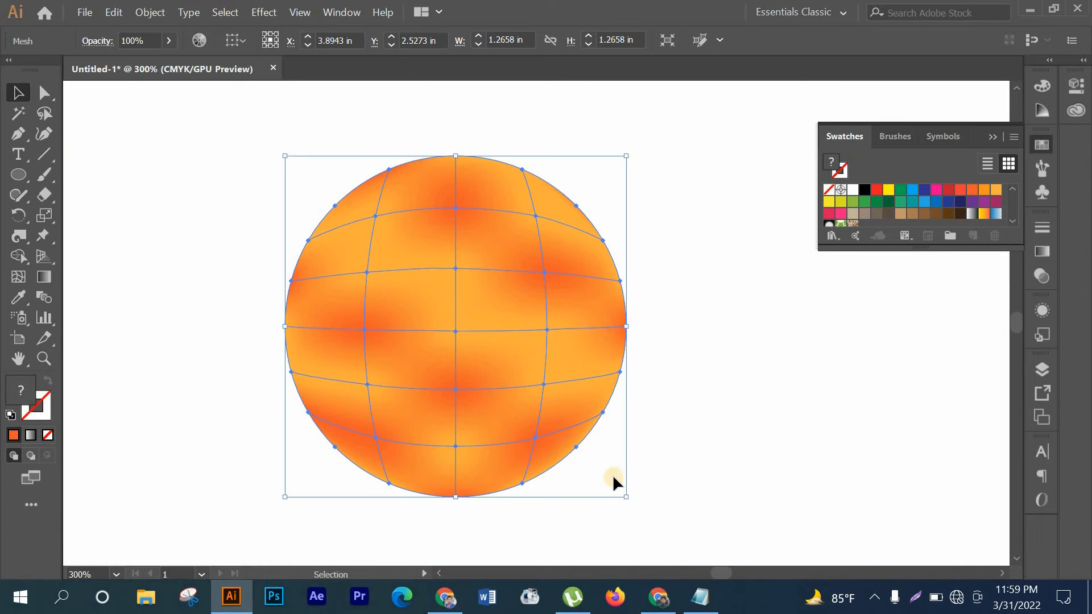
left_click_drag(626, 498, 640, 510)
left_click(17, 237)
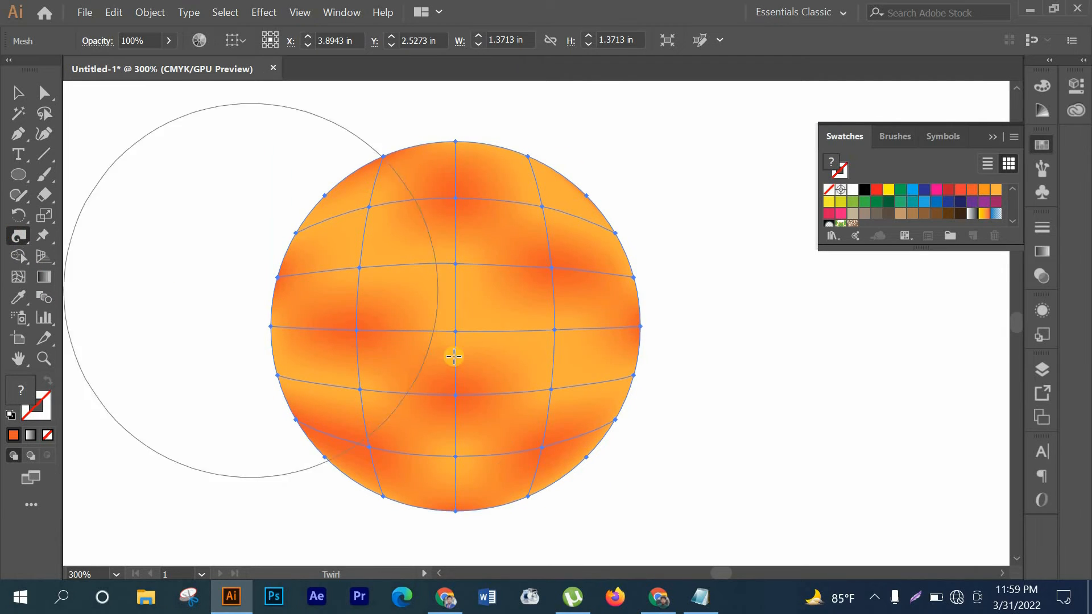
left_click_drag(446, 330, 453, 324)
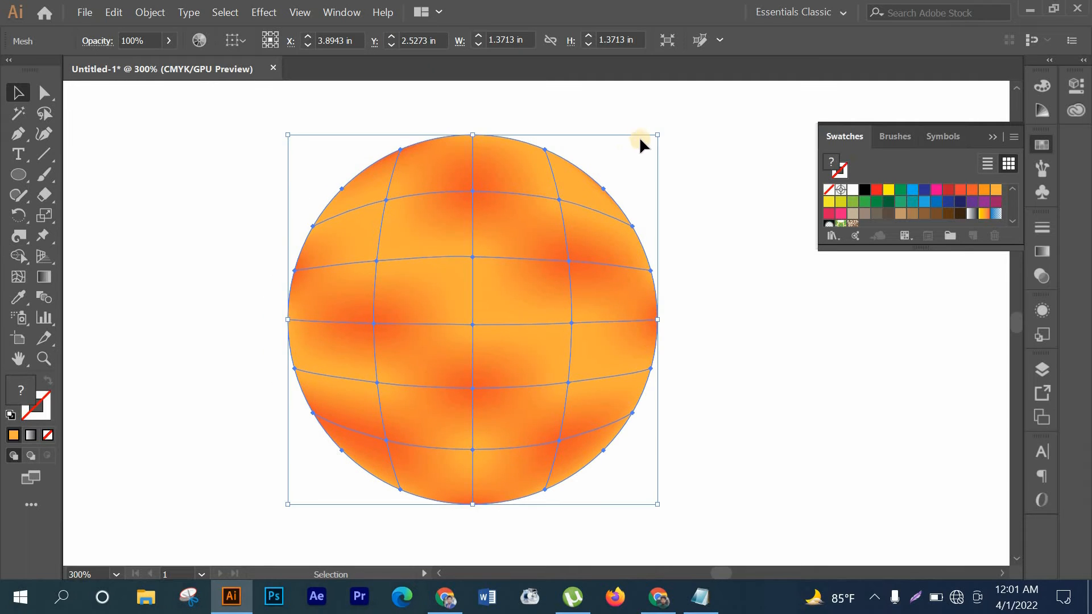
left_click_drag(657, 135, 660, 133)
- Twirl the mesh around the circle's centre with two applications of the Twirl tool, and deselect it
left_click(19, 236)
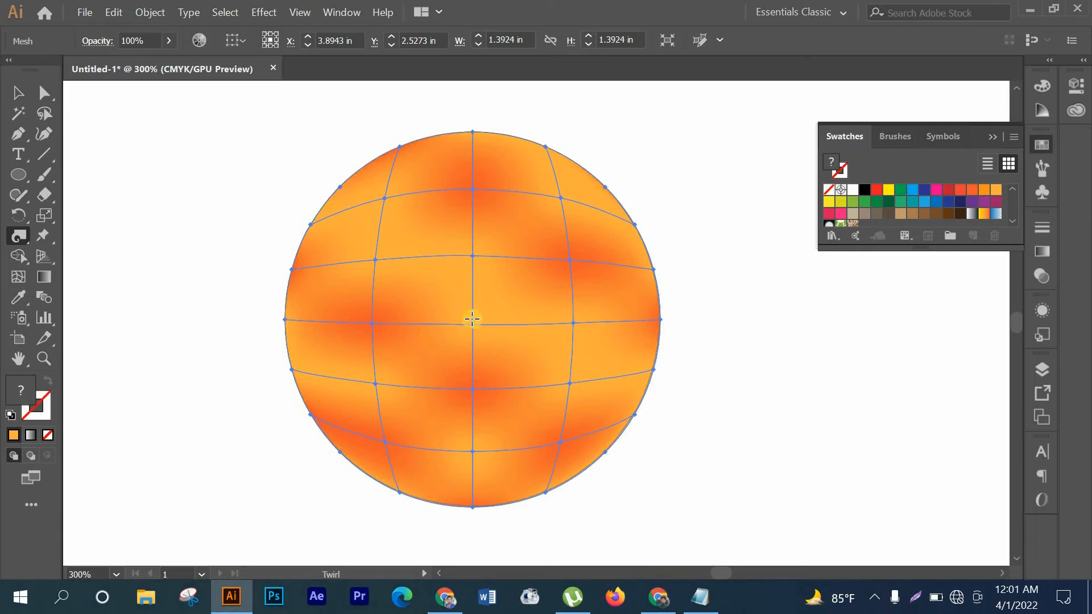
left_click_drag(472, 319, 472, 319)
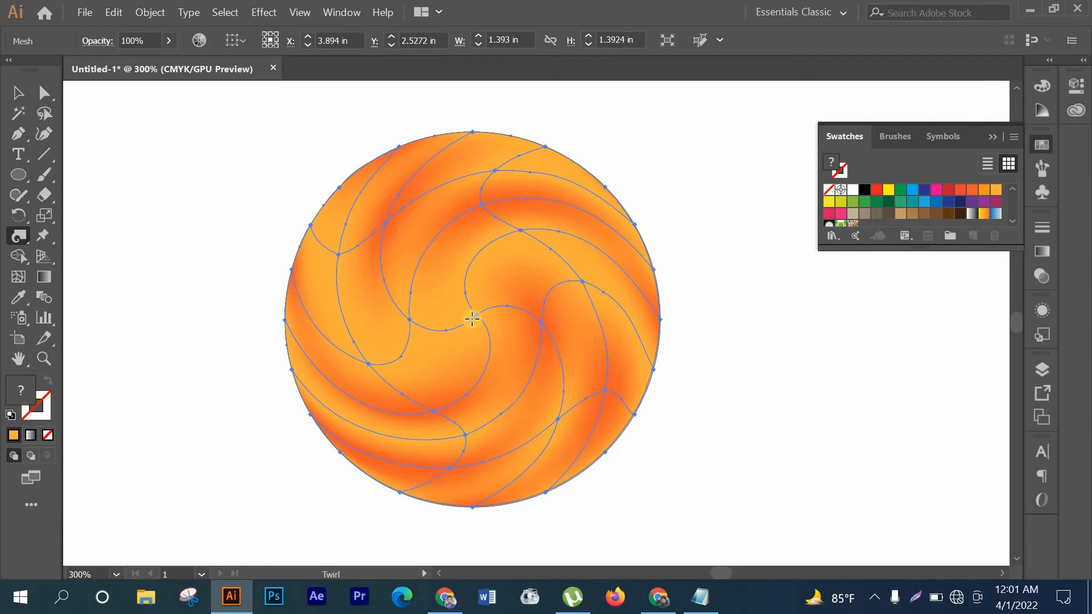
left_click_drag(472, 319, 472, 319)
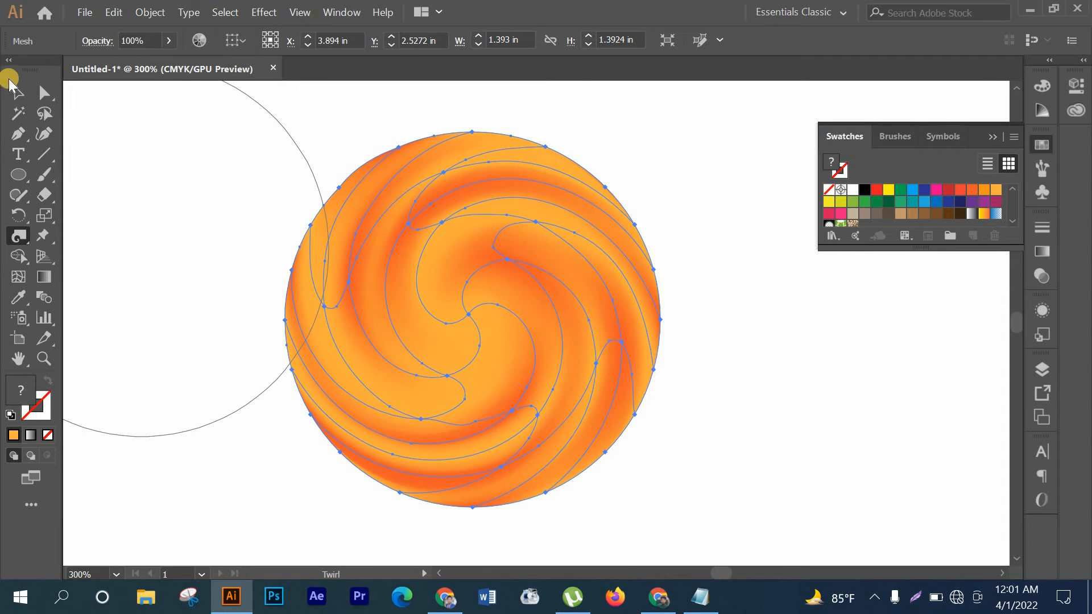
left_click(18, 92)
left_click(119, 162)
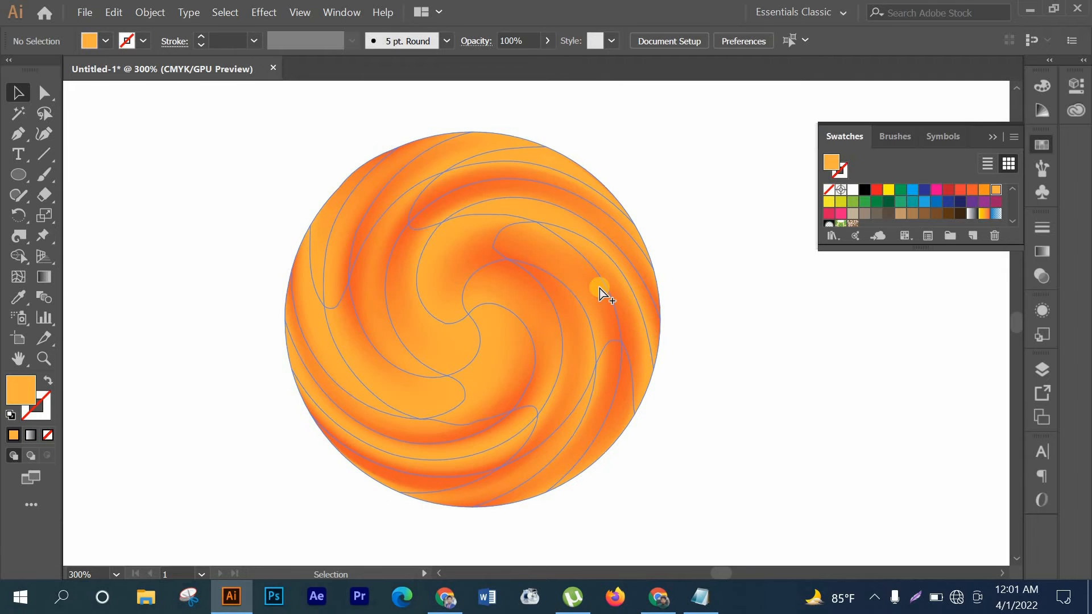
- Enlarge the swirled circle proportionally to more than twice its size, and move it to the upper-right part of the artboard
scroll(602, 293, "down", 3)
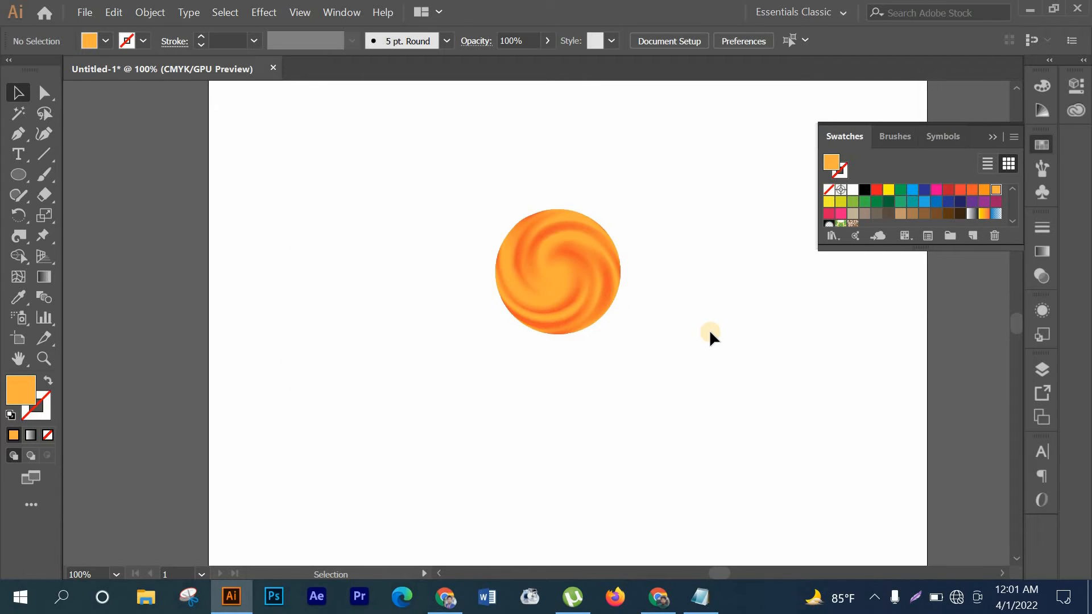
scroll(709, 331, "up", 2)
scroll(658, 331, "down", 1)
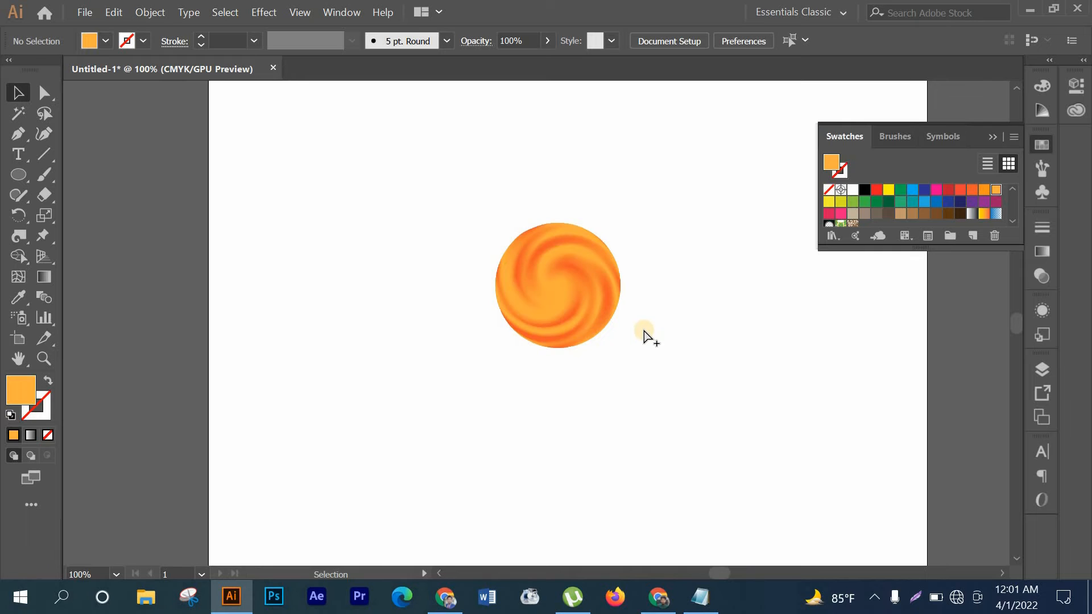
scroll(639, 336, "up", 3)
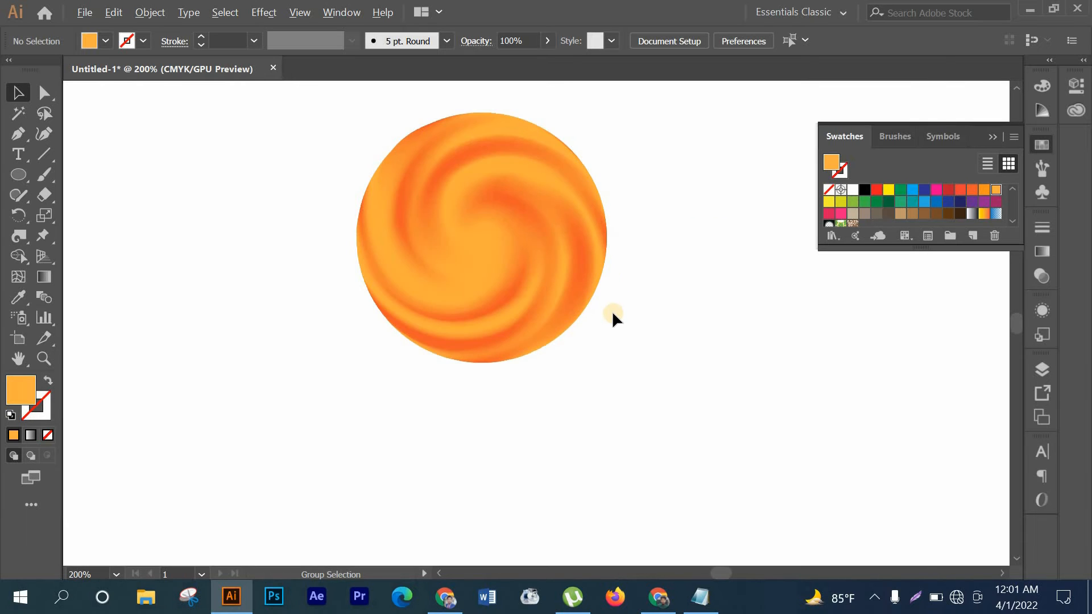
scroll(605, 307, "up", 2)
left_click(592, 310)
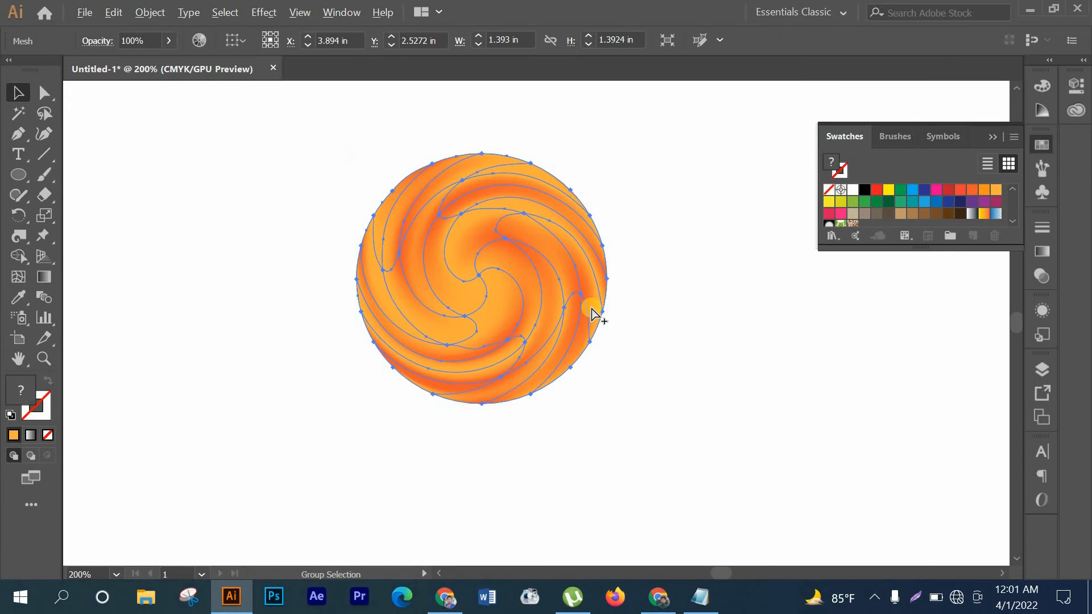
scroll(592, 314, "down", 3)
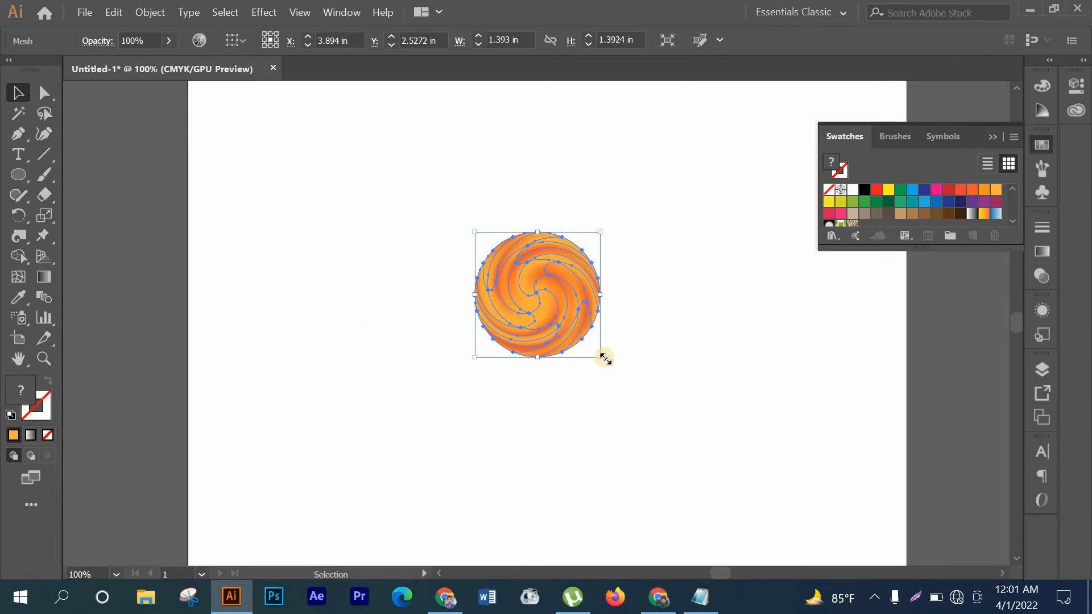
left_click_drag(603, 358, 745, 405)
left_click(705, 371)
scroll(704, 370, "down", 2)
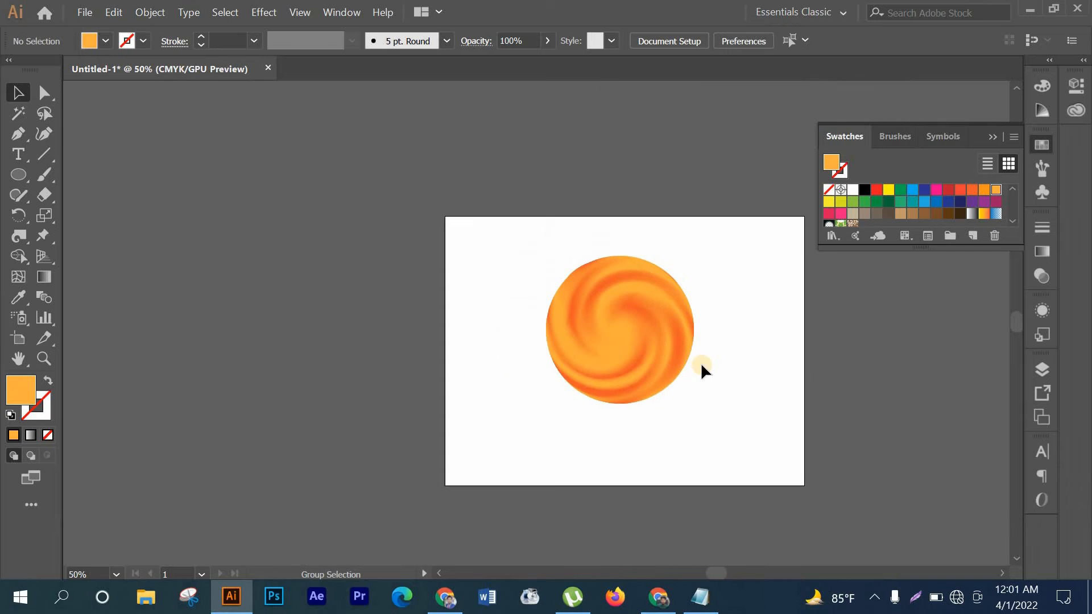
left_click_drag(624, 372, 667, 354)
left_click(660, 404)
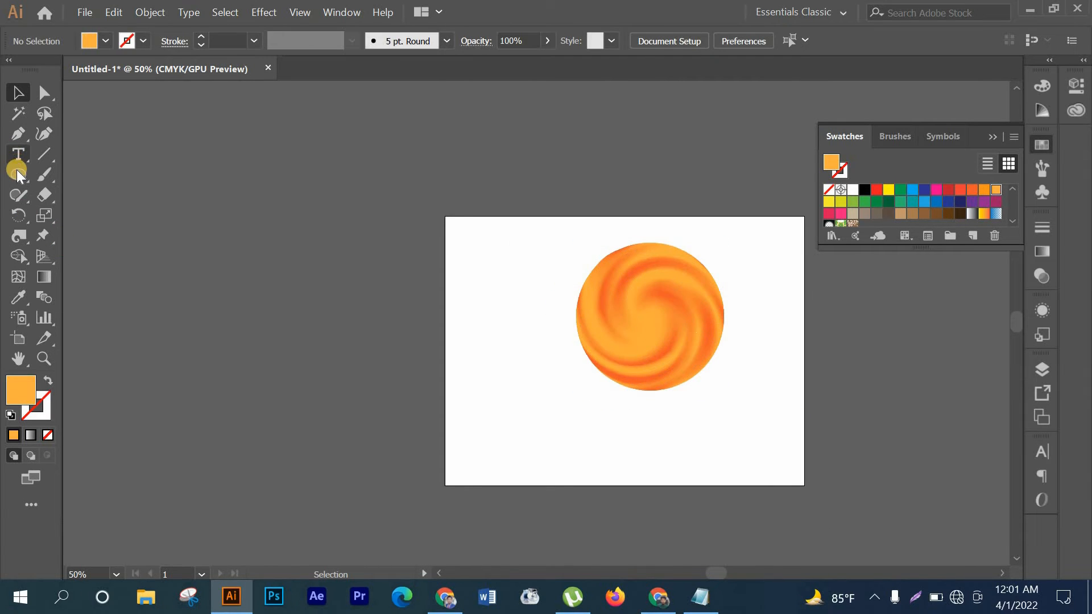
- Draw a thin vertical rectangle about 0.19 in wide and 3.24 in high beside the swirled circle
left_click(16, 172)
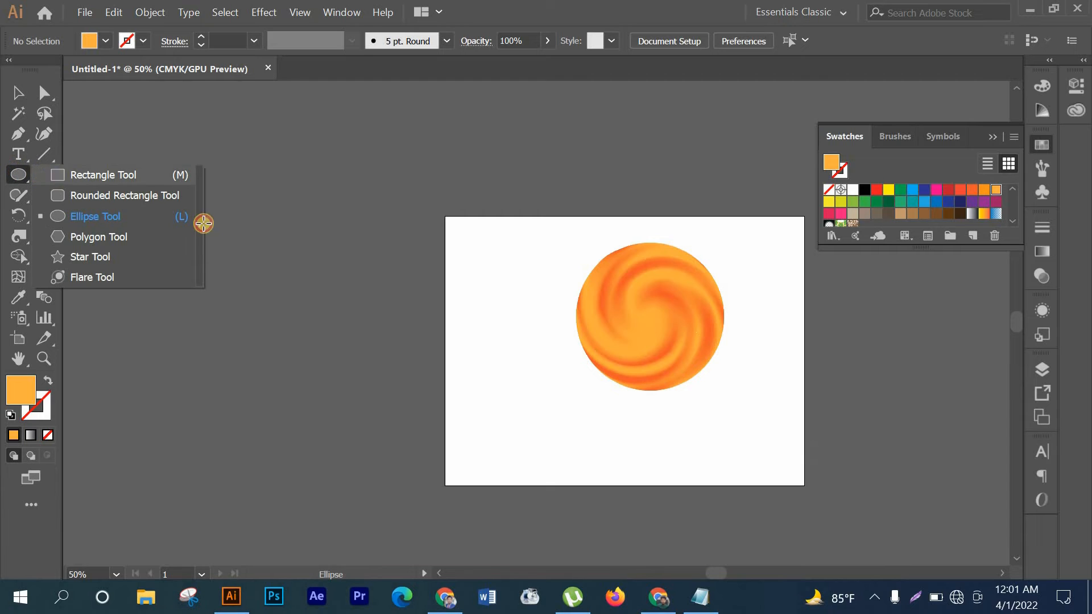
key("m")
key("ctrl+equal")
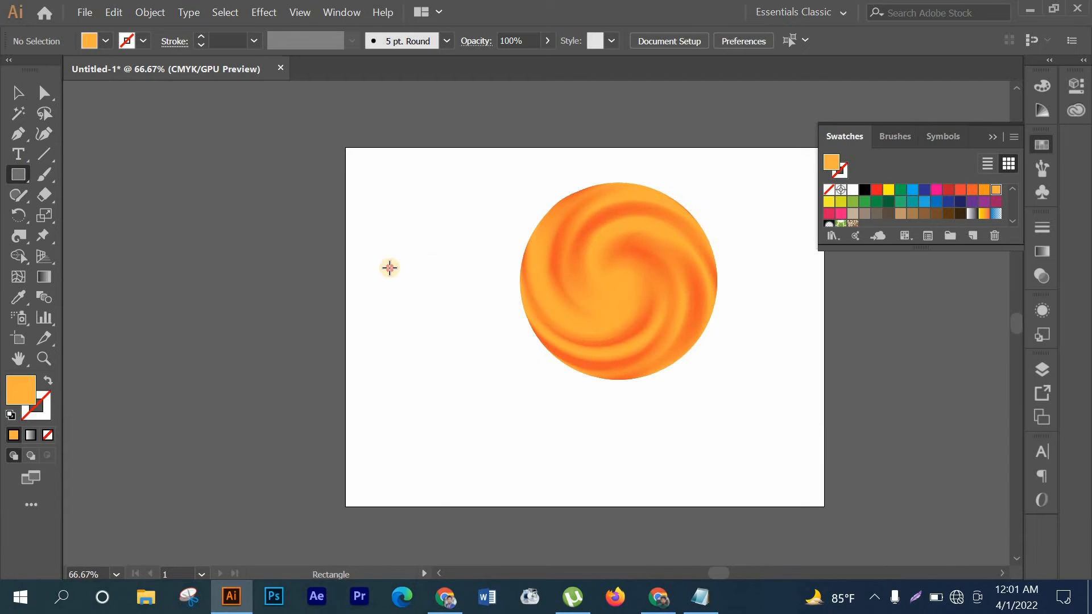
left_click_drag(390, 268, 400, 462)
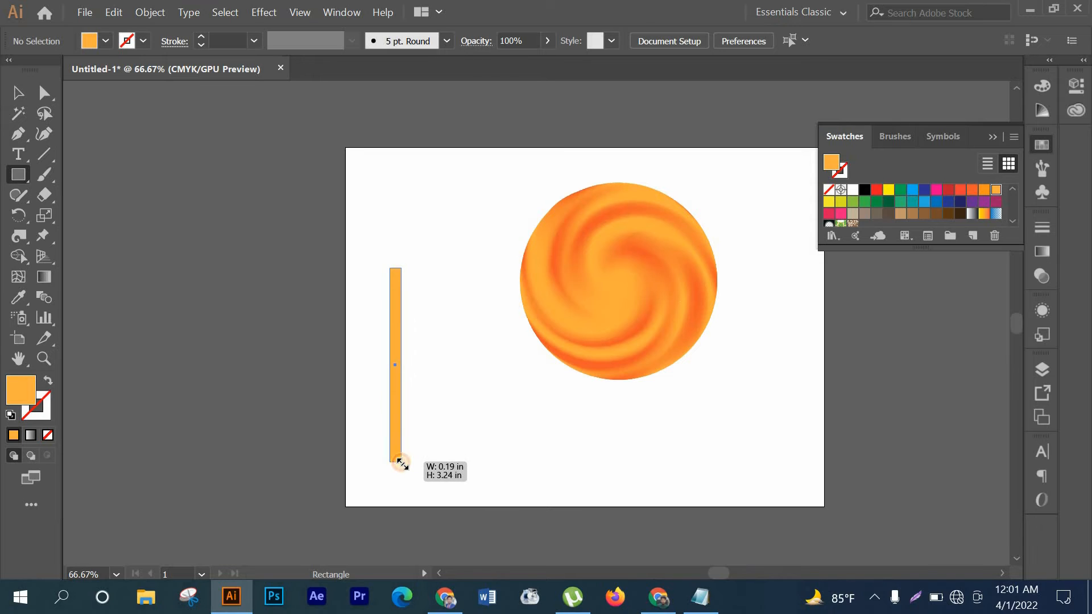
- Apply a linear gradient at 0° to the rectangle, and set the black end stop to light grey, K 30.59%
left_click(1040, 249)
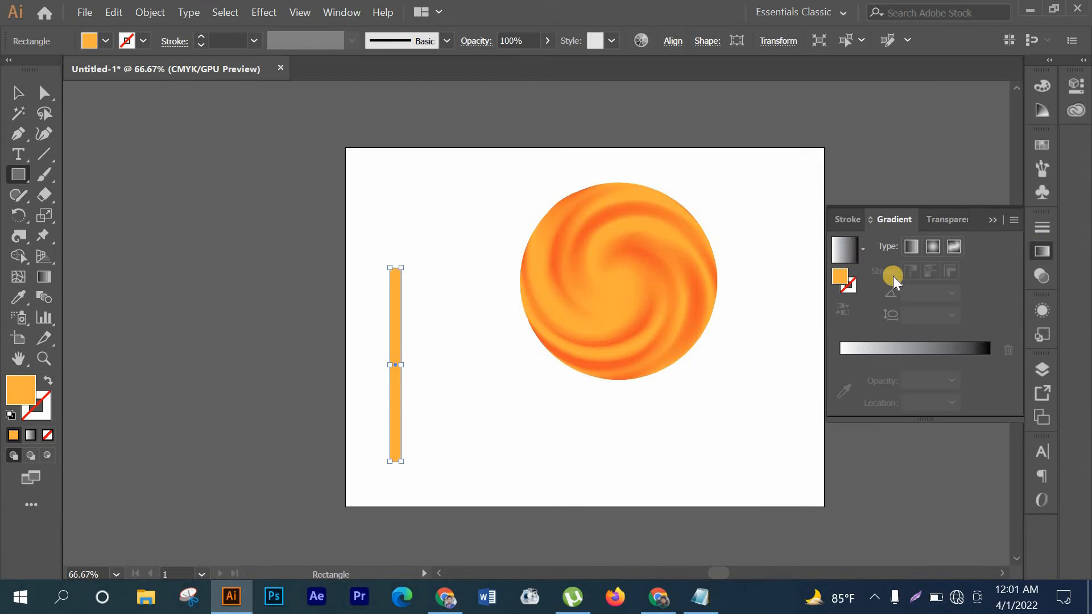
left_click(886, 349)
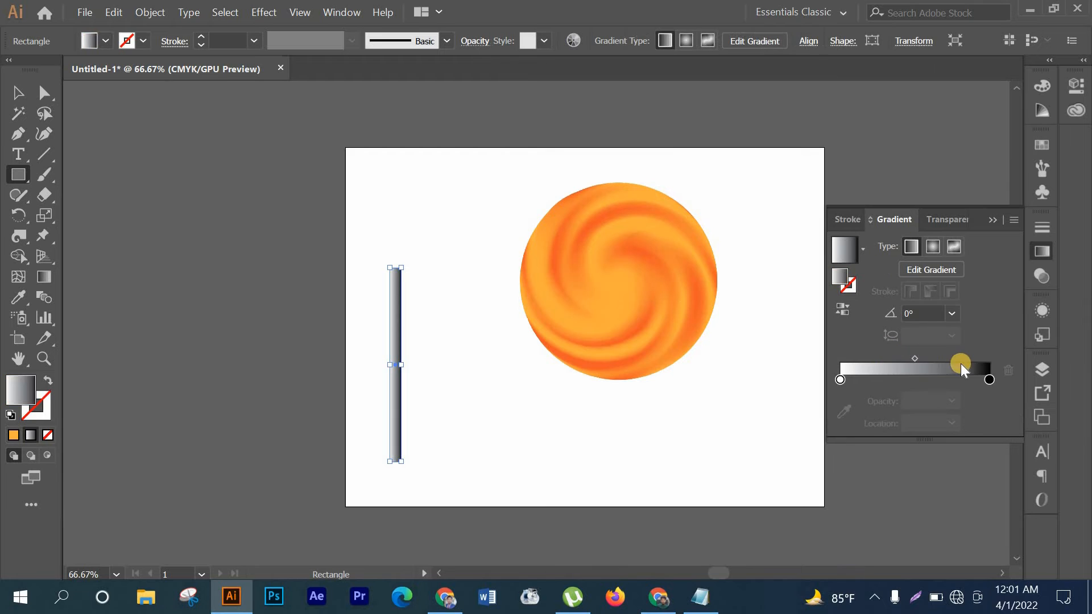
left_click(987, 379)
double_click(987, 378)
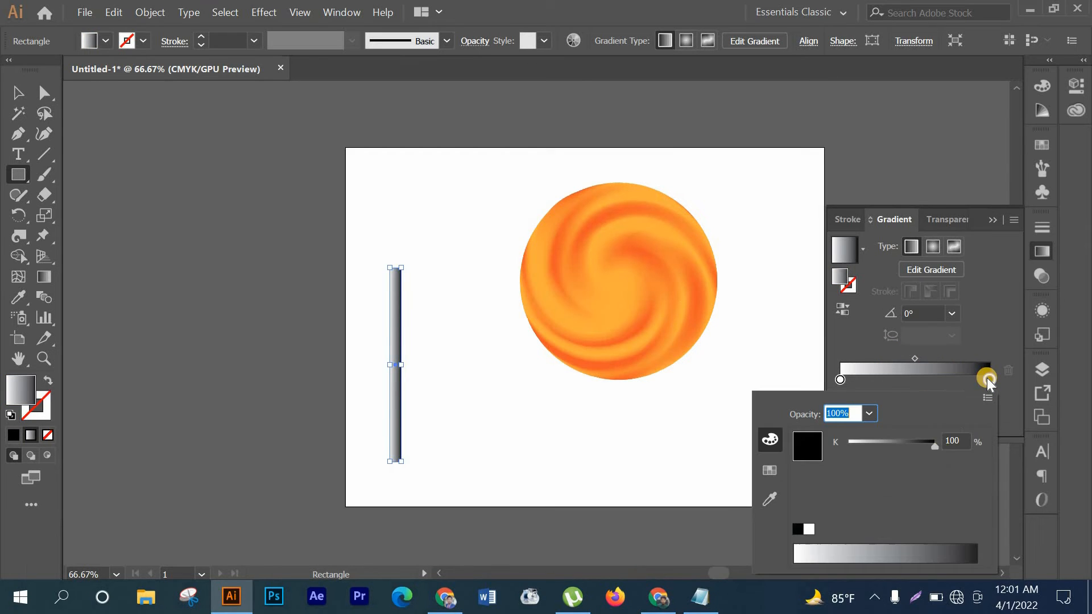
left_click(859, 554)
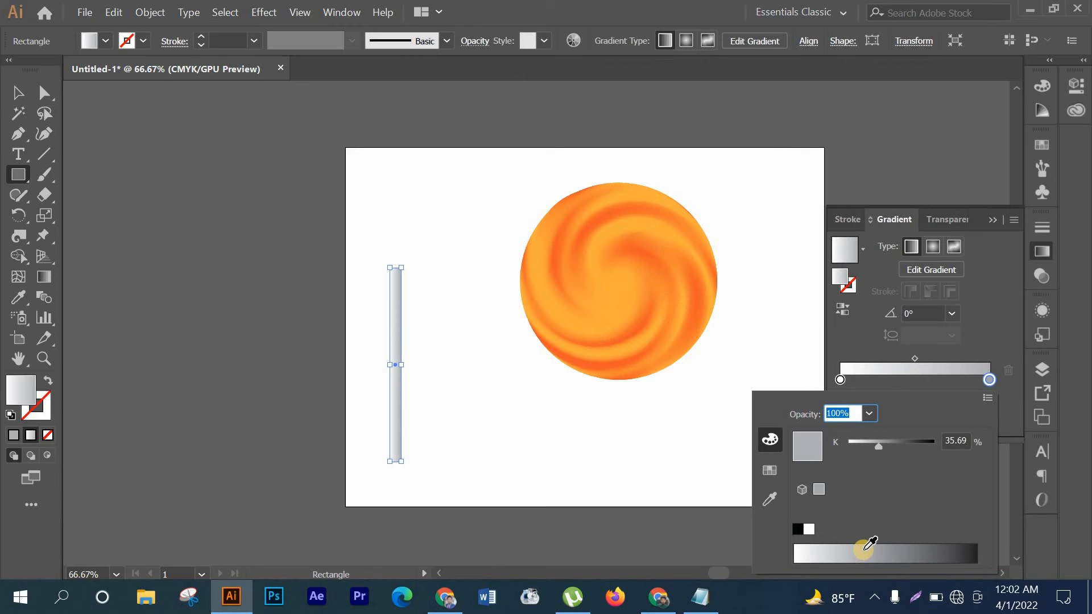
left_click(864, 550)
left_click(833, 557)
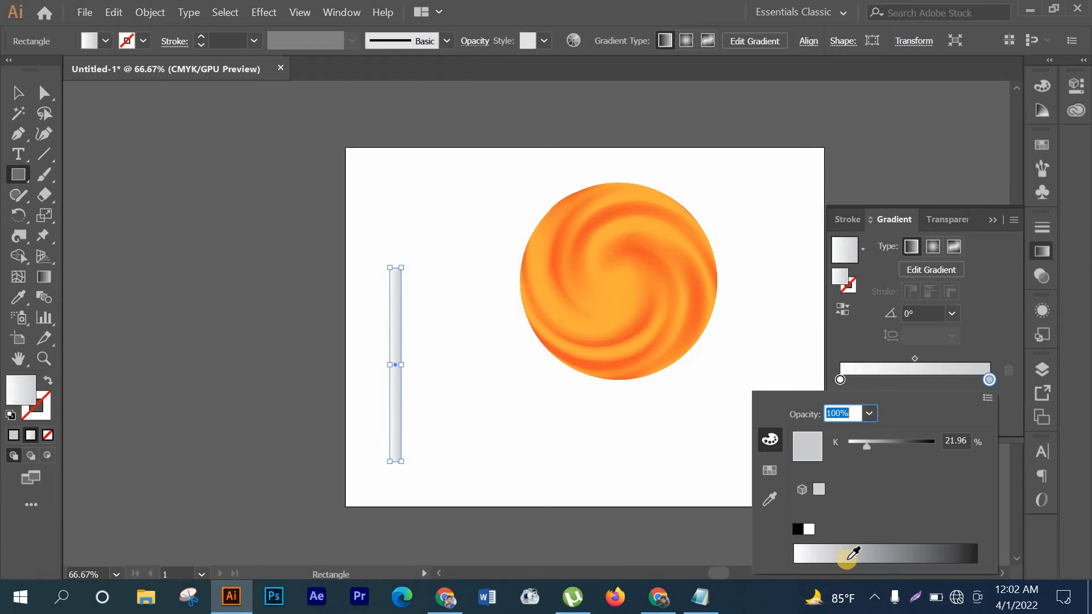
left_click(850, 553)
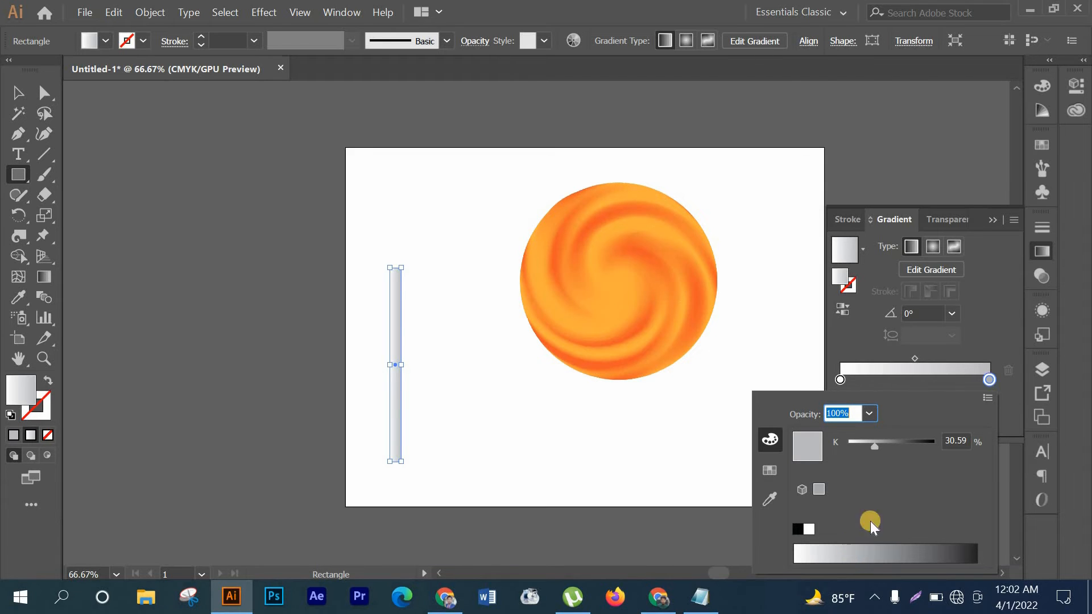
- Add a middle stop at 49.44% to the rectangle's gradient, and set the first stop to near-white, K 1.96%
left_click(914, 357)
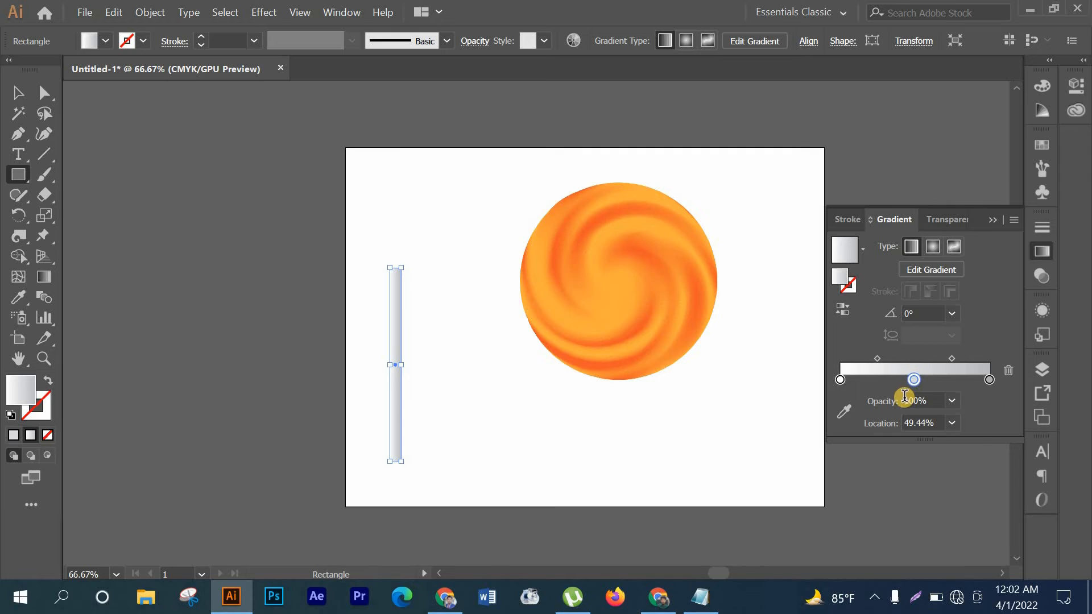
double_click(840, 379)
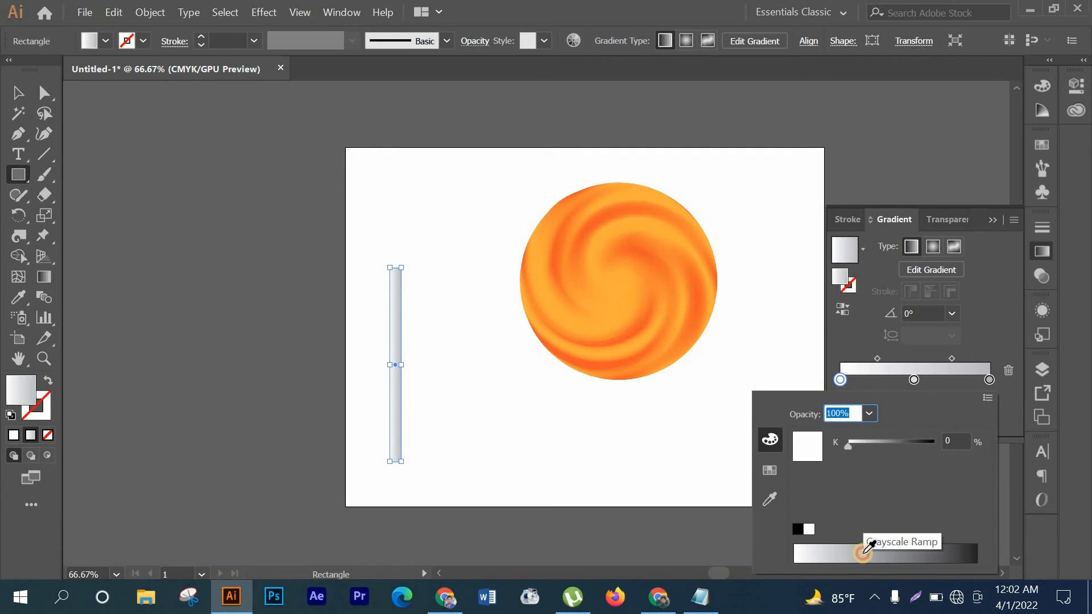
left_click(864, 552)
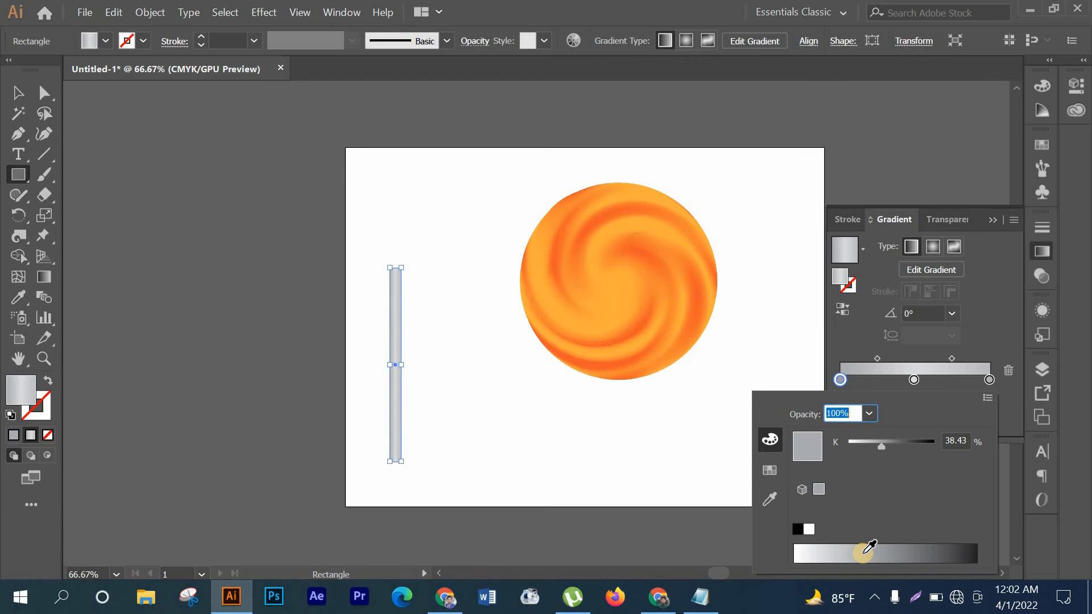
left_click(834, 554)
left_click(820, 554)
left_click(805, 554)
left_click(799, 555)
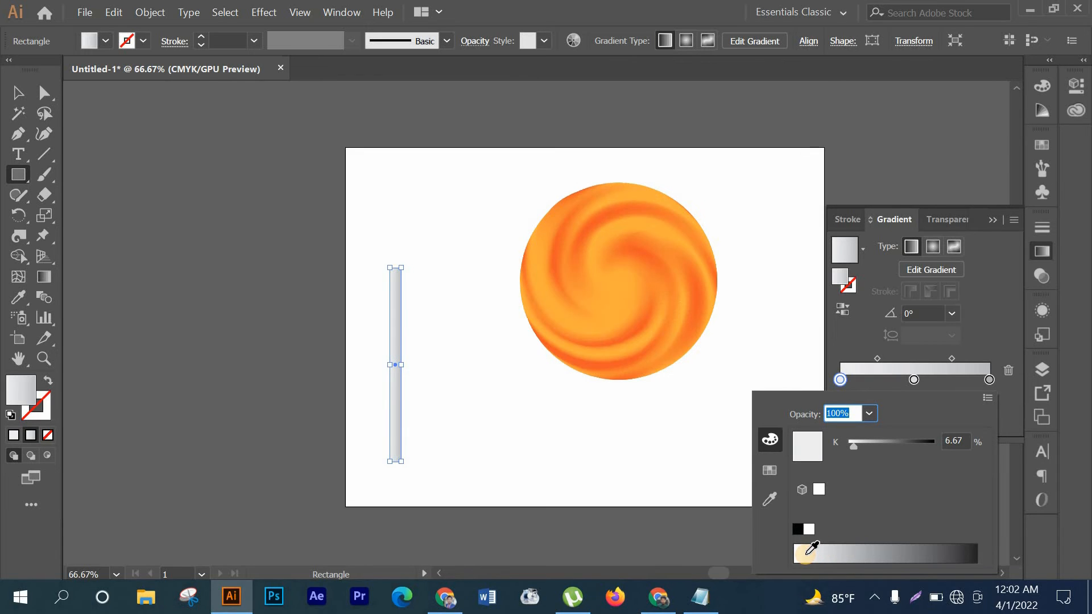
left_click(796, 556)
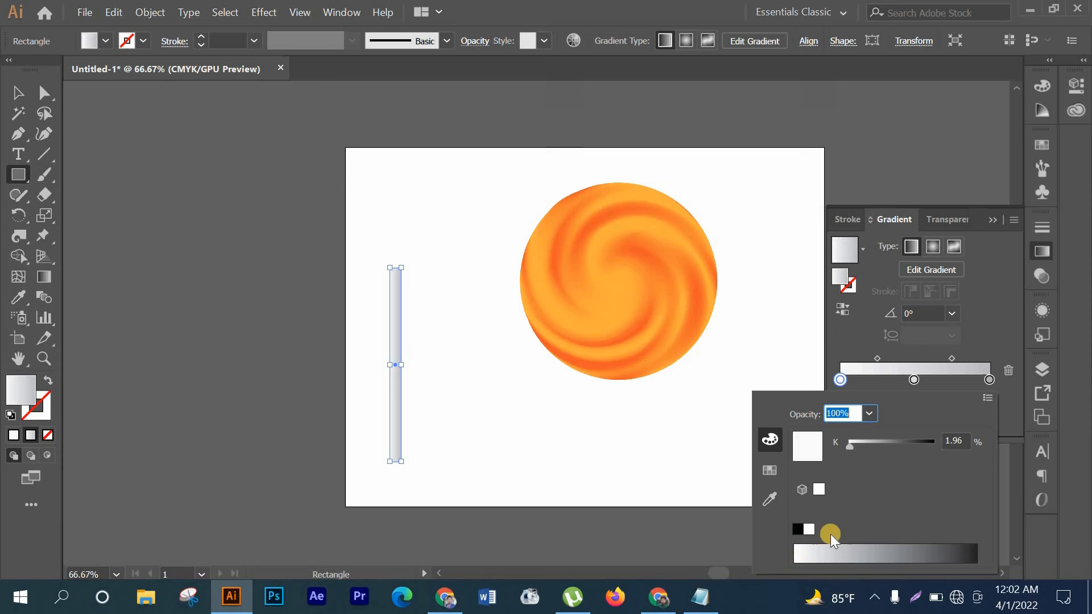
- Set the end stop of the rectangle's gradient to near-white, K 3.14%
left_click(988, 378)
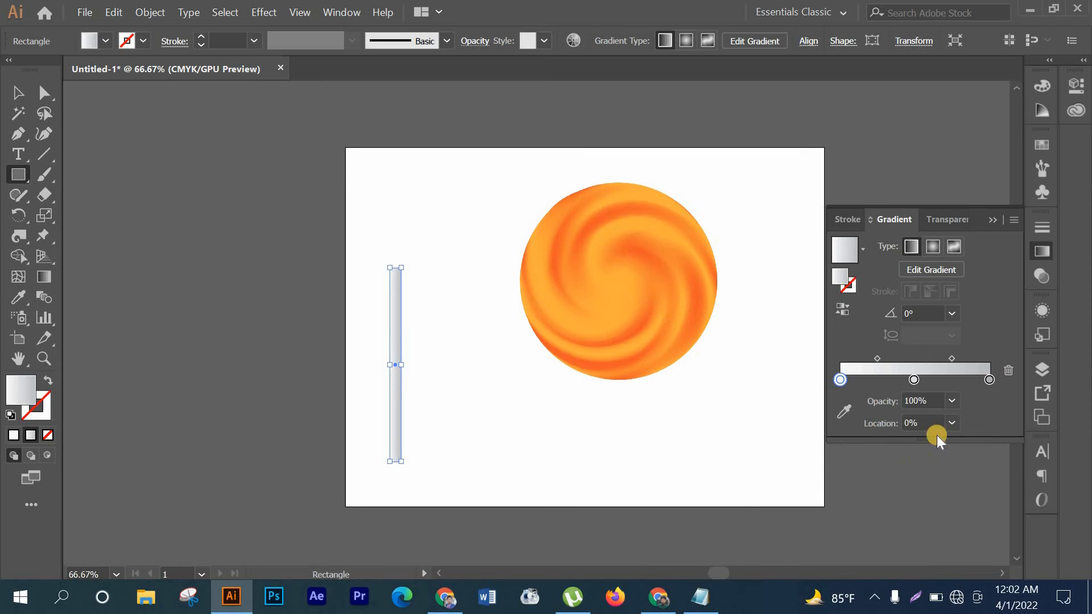
left_click(988, 380)
double_click(988, 380)
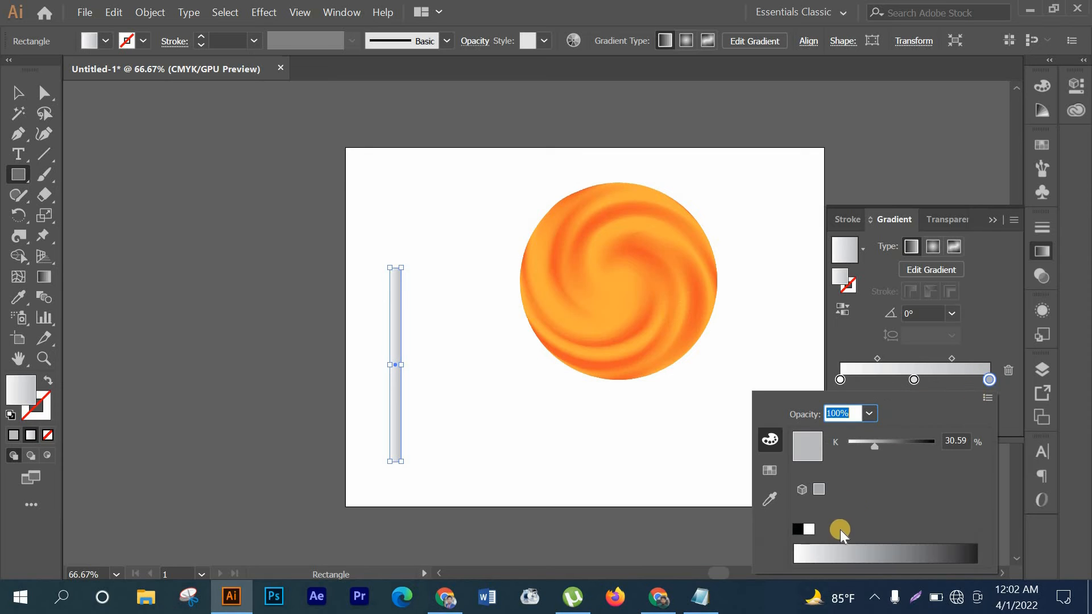
left_click(800, 551)
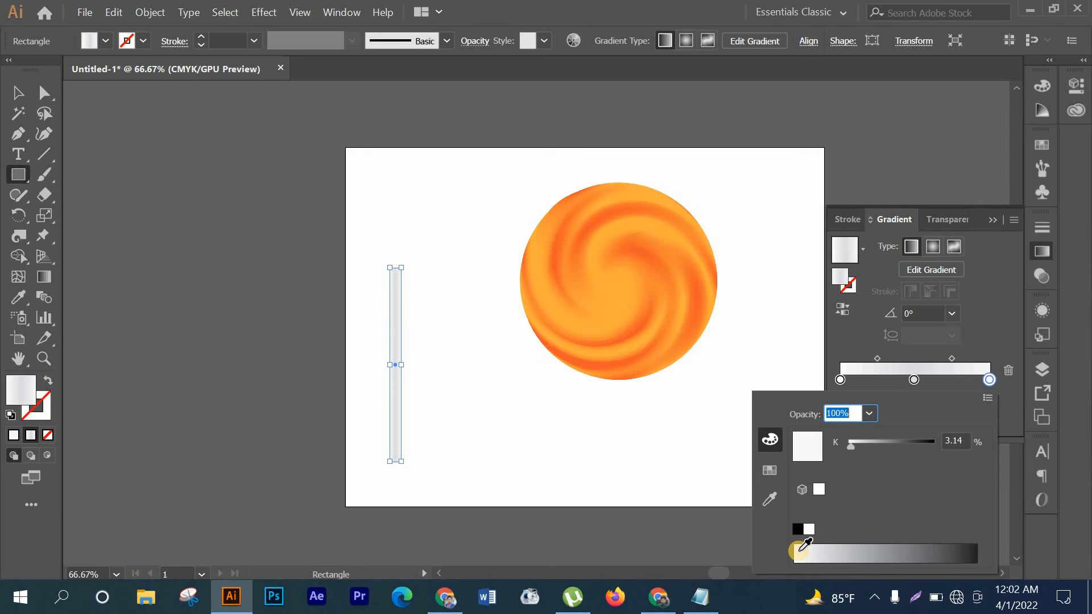
- Widen the gradient rectangle slightly with the Selection tool, keeping its height
left_click(18, 95)
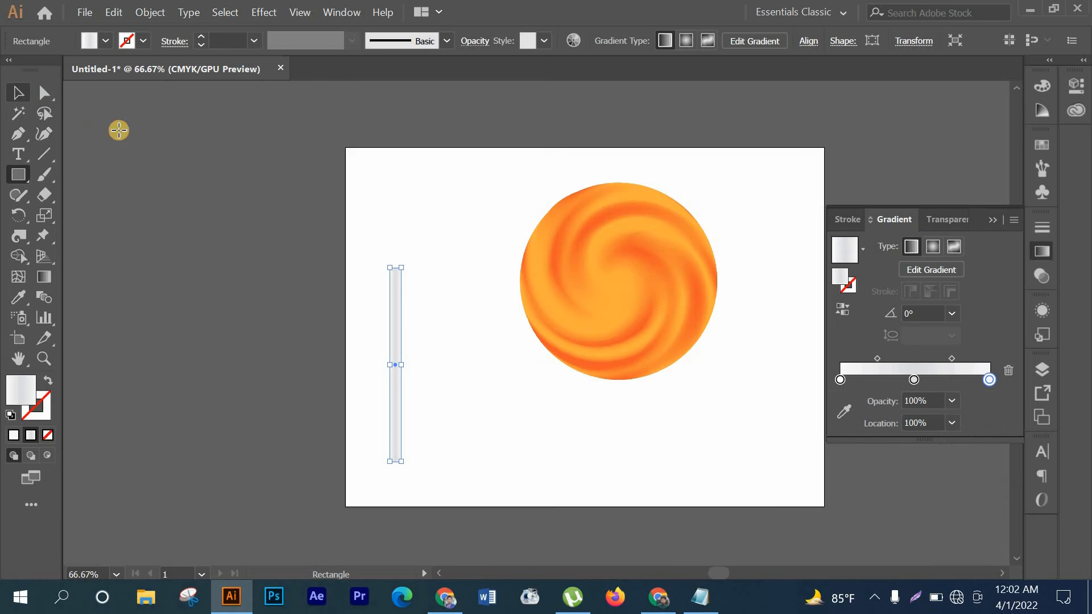
left_click(18, 92)
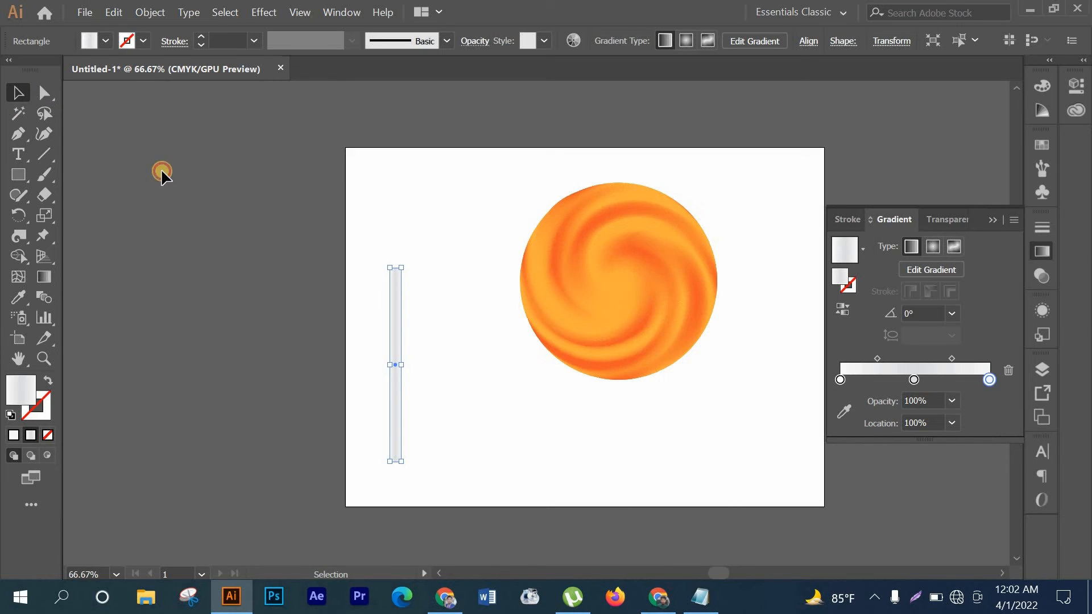
left_click(413, 333)
left_click(402, 348)
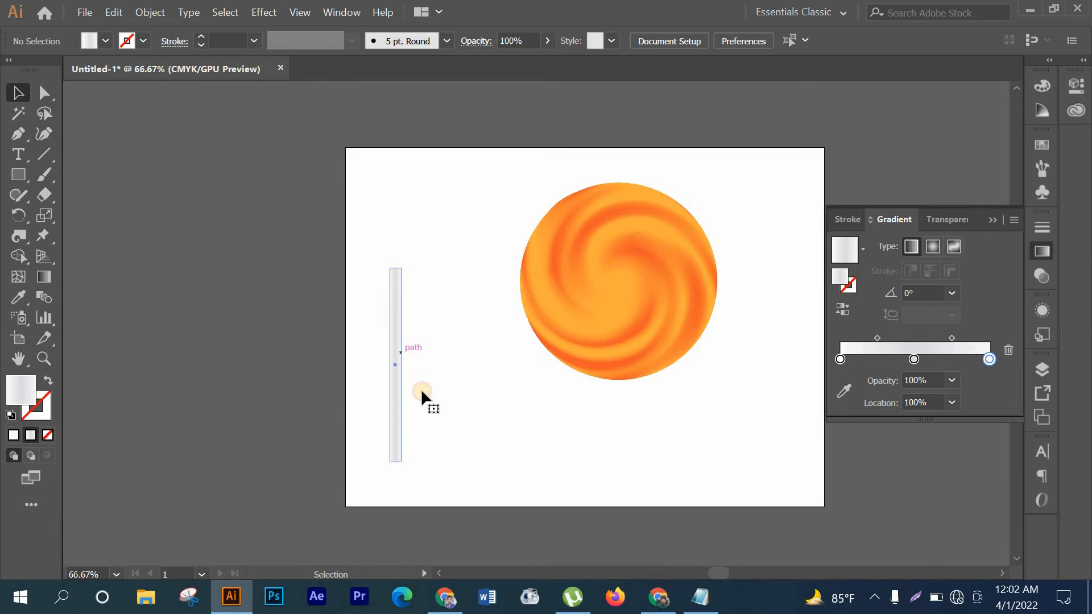
left_click_drag(408, 364, 413, 364)
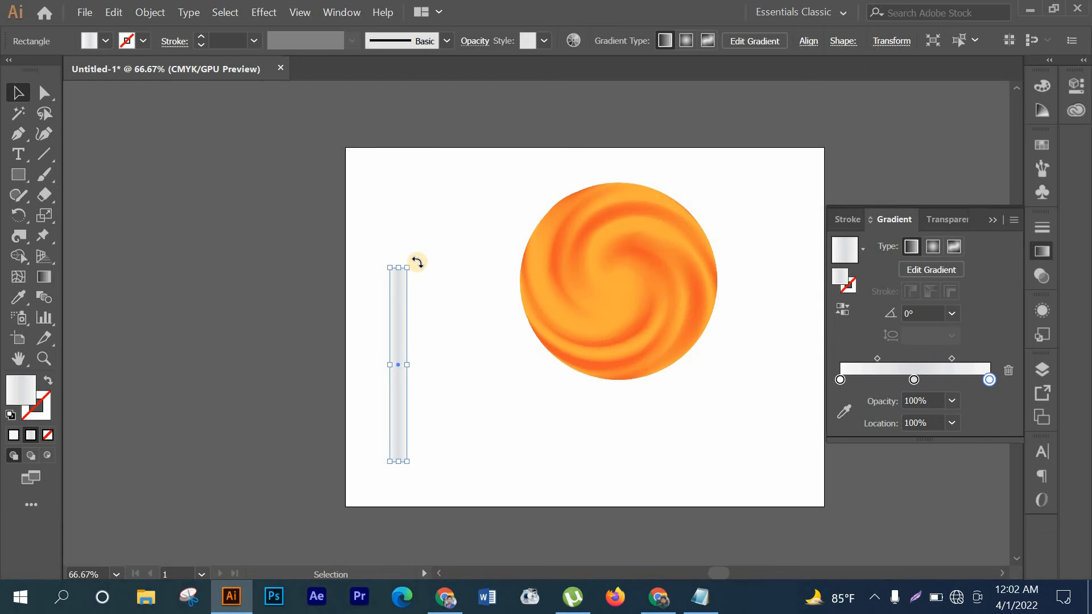
- Rotate the rectangle 45° clockwise and move it so its upper end overlaps the lower-left part of the swirled circle
left_click_drag(417, 262, 481, 380)
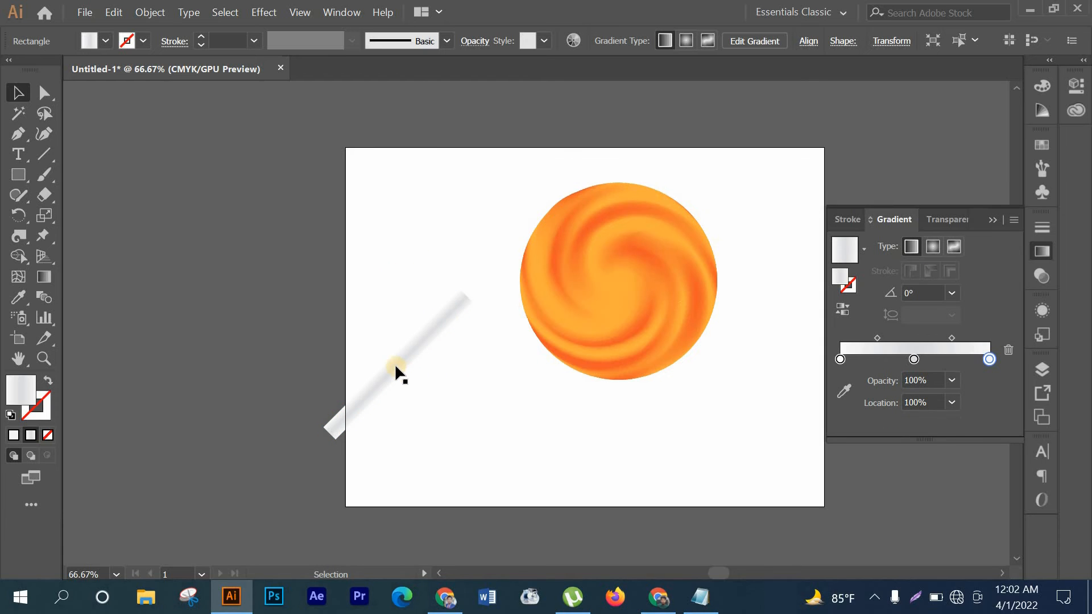
left_click_drag(395, 364, 512, 373)
- Bring the swirled circle to the front so it covers the upper end of the stick
left_click(612, 340)
right_click(612, 340)
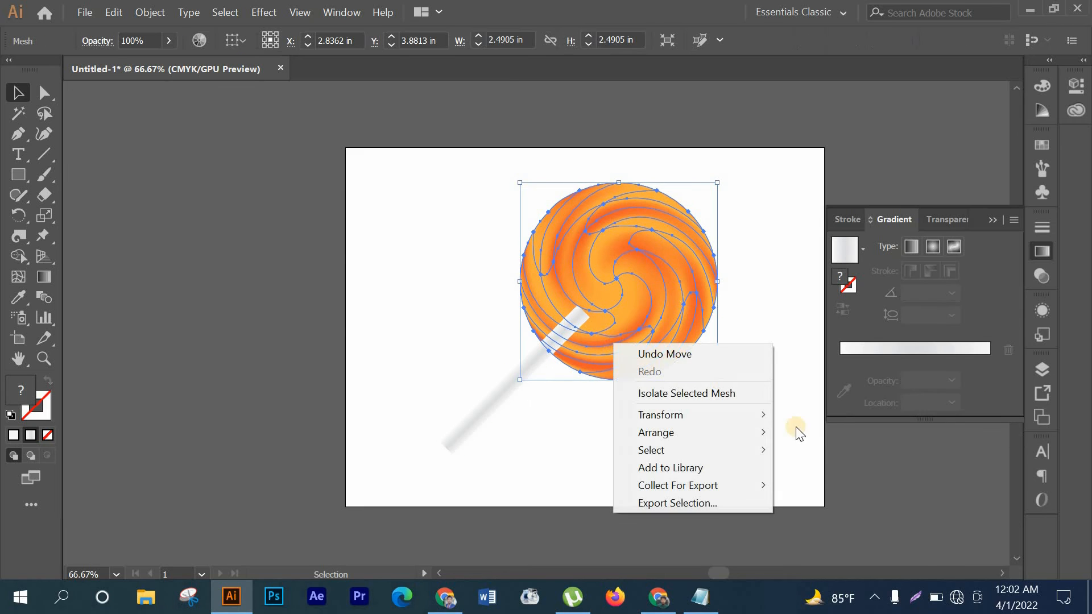
mouse_move(739, 432)
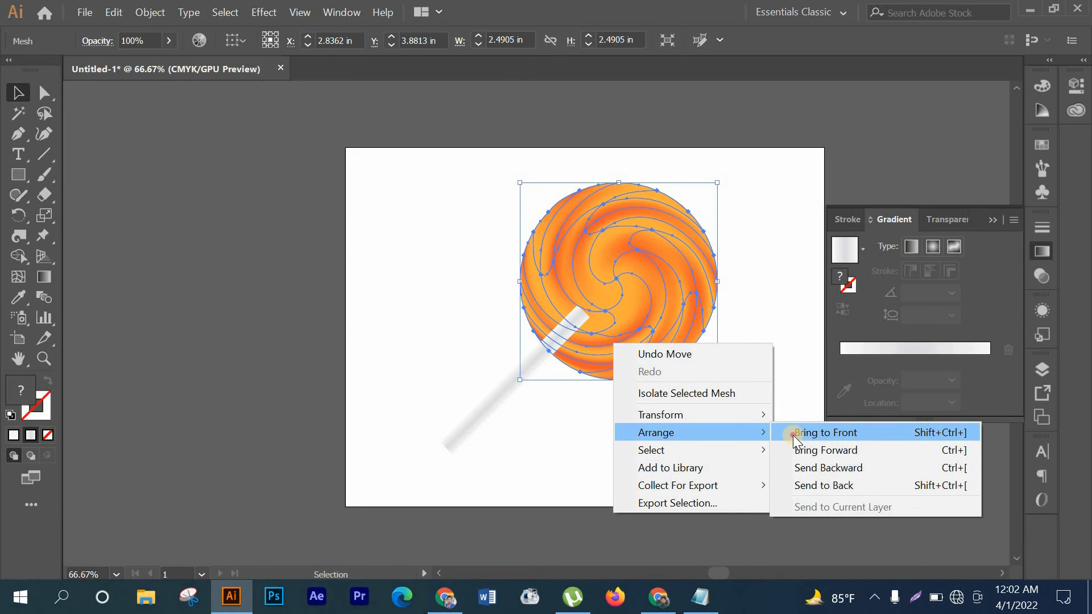
left_click(792, 433)
left_click(671, 404)
left_click(542, 395)
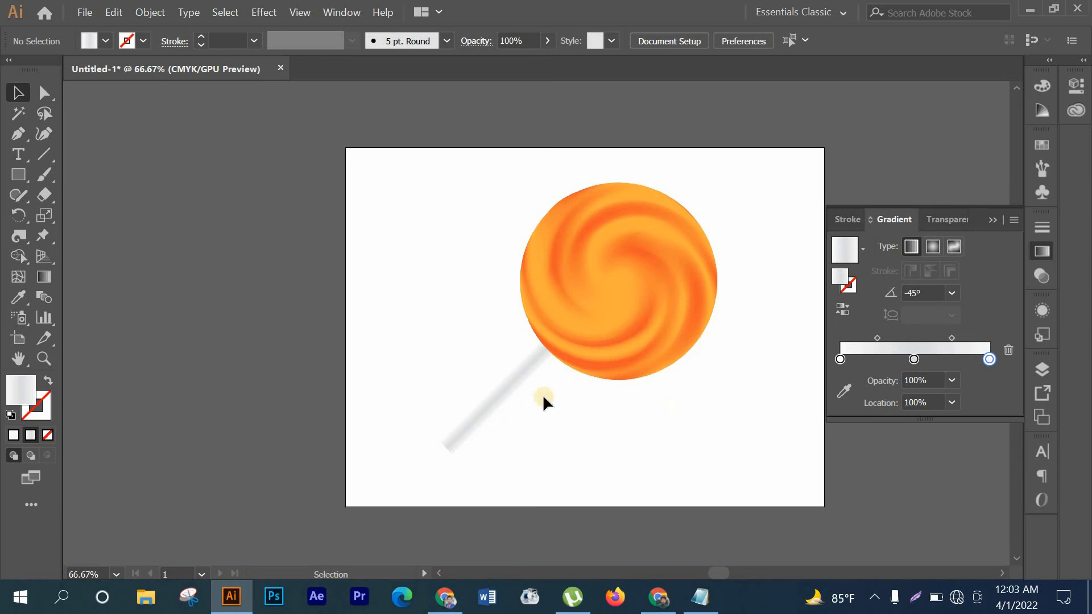
left_click(506, 391)
left_click(497, 398)
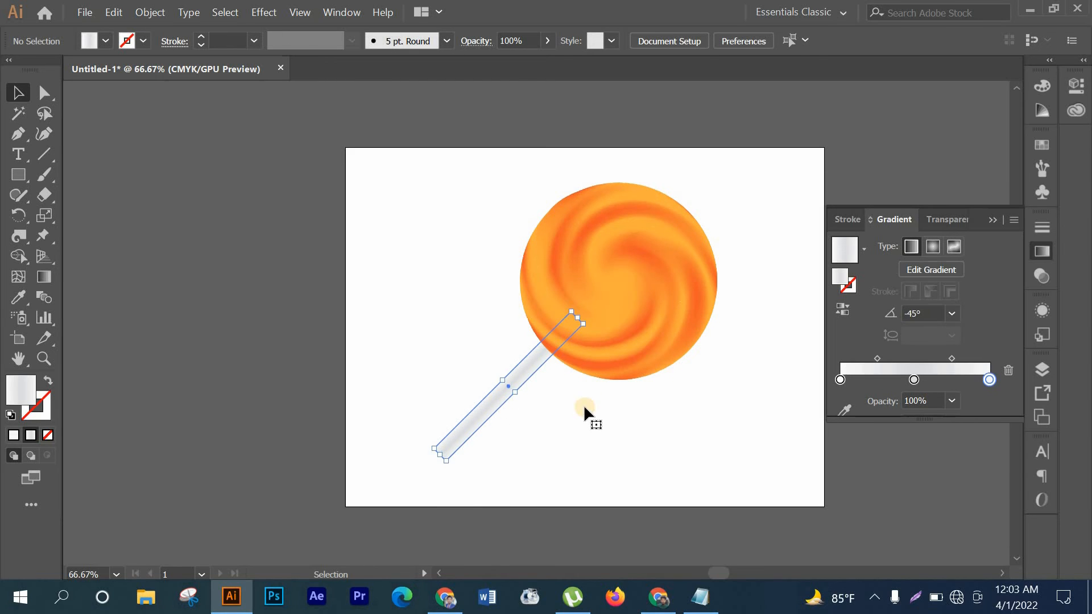
left_click(739, 353)
- Shift the stick gradient's middle stop slightly toward the end, setting the first midpoint to 25.46% and moving the second midpoint closer to the end stop
scroll(744, 352, "down", 1)
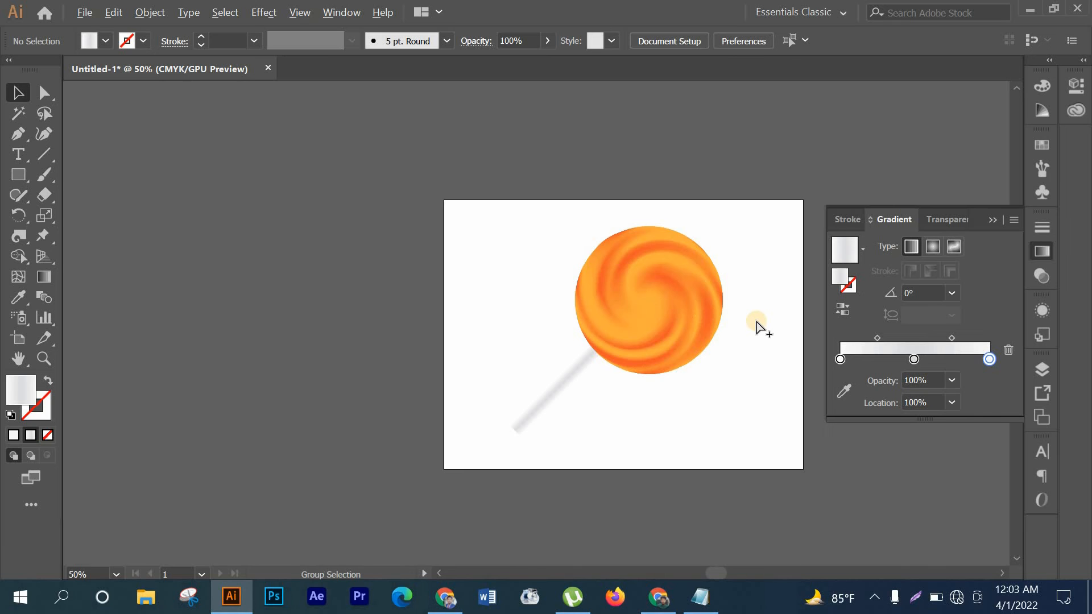
scroll(756, 323, "up", 1)
scroll(756, 323, "up", 1)
scroll(755, 318, "down", 1)
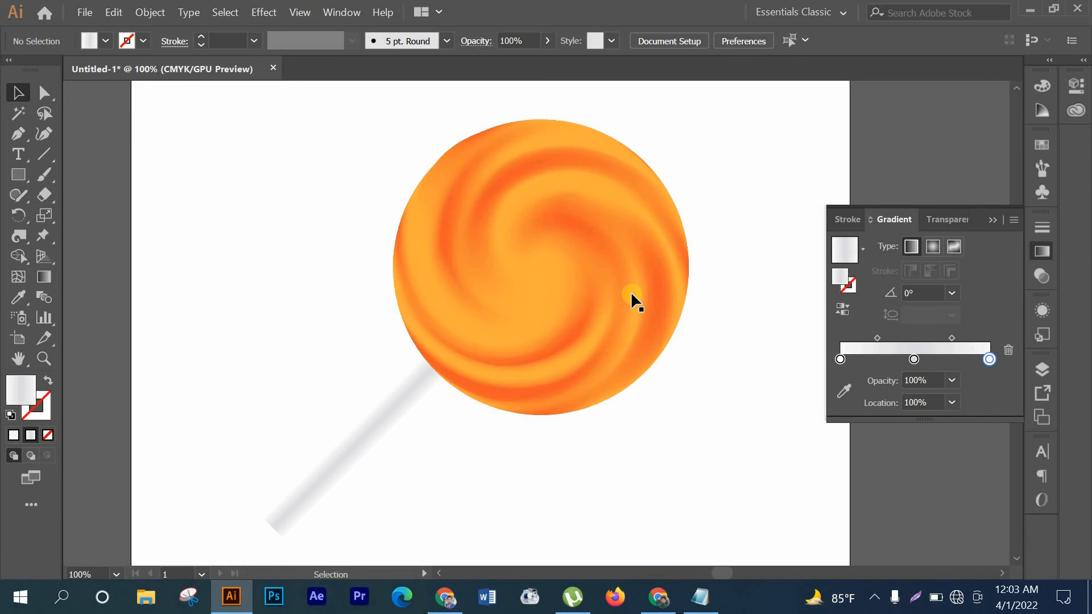
scroll(751, 251, "down", 1)
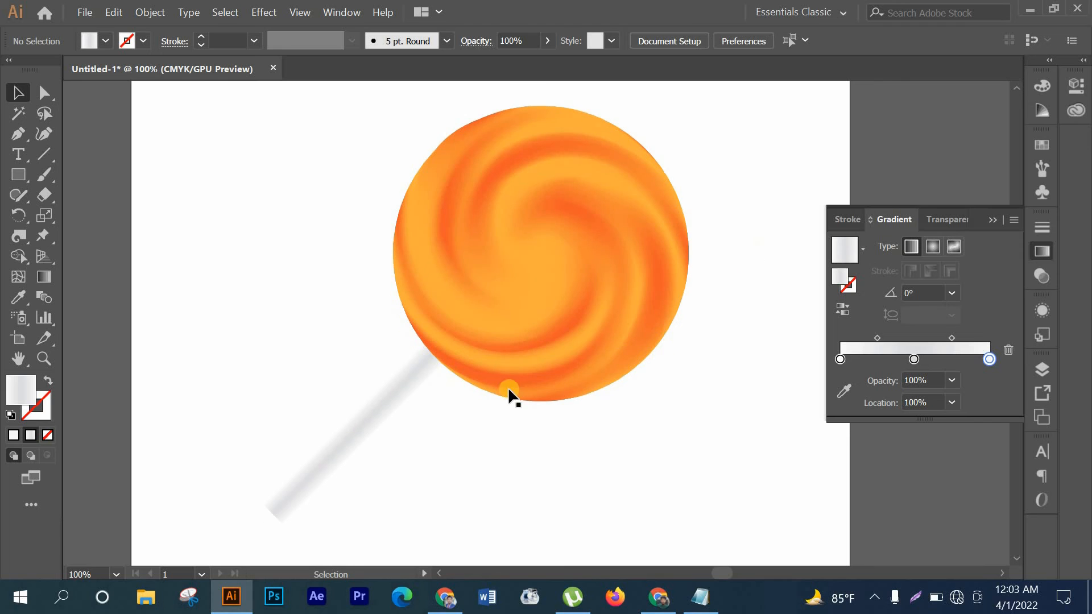
left_click(374, 395)
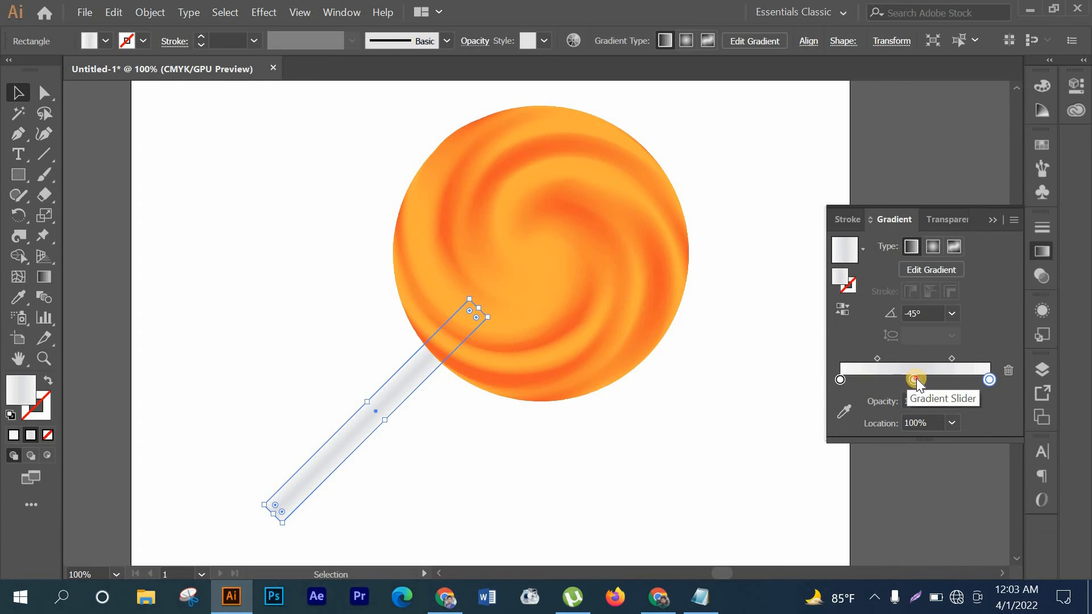
left_click_drag(914, 379, 856, 356)
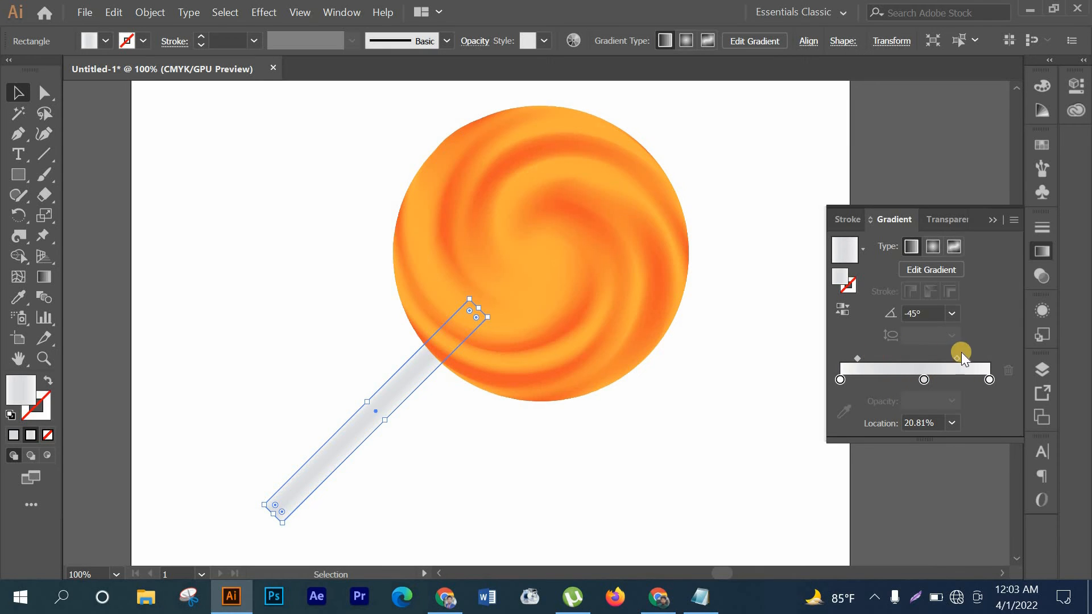
left_click_drag(953, 356, 966, 360)
left_click(858, 357)
left_click(698, 385)
- Move the stick slightly up and to the right, further under the swirled circle
scroll(690, 386, "down", 3)
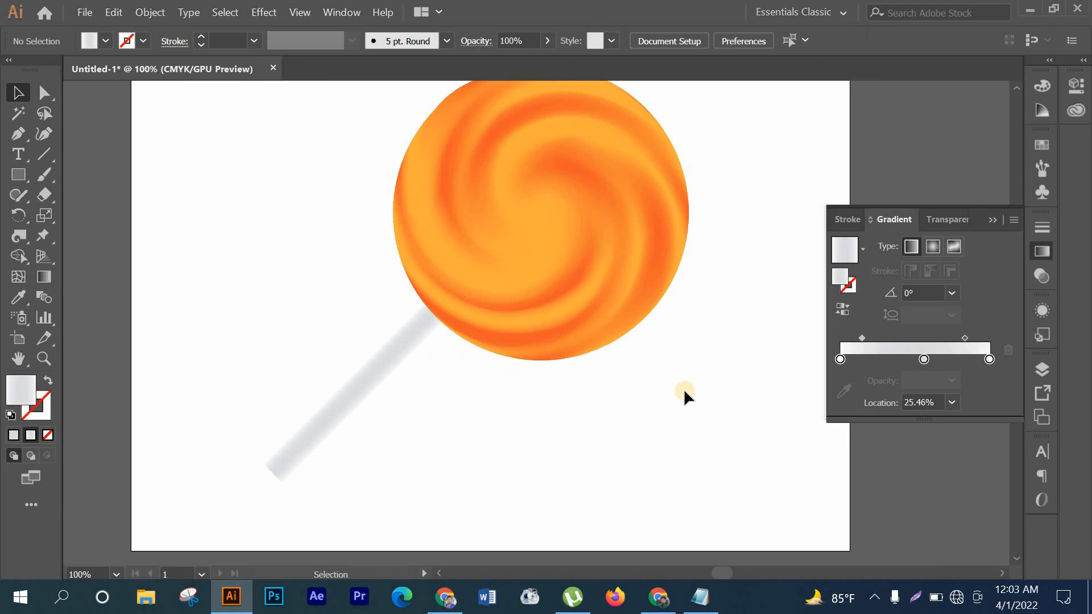
scroll(677, 393, "down", 2)
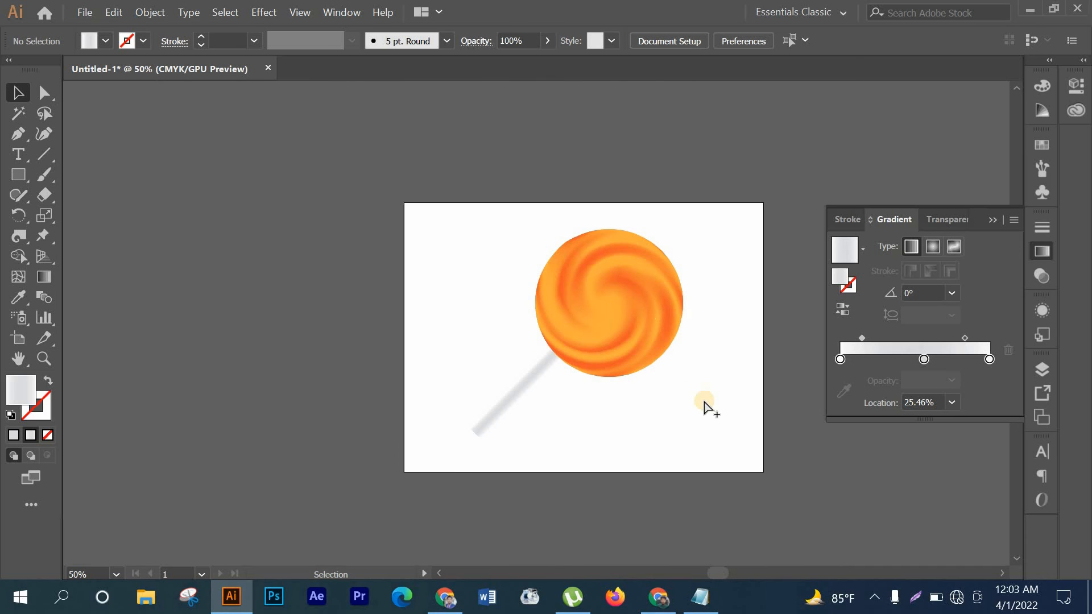
scroll(704, 401, "up", 1)
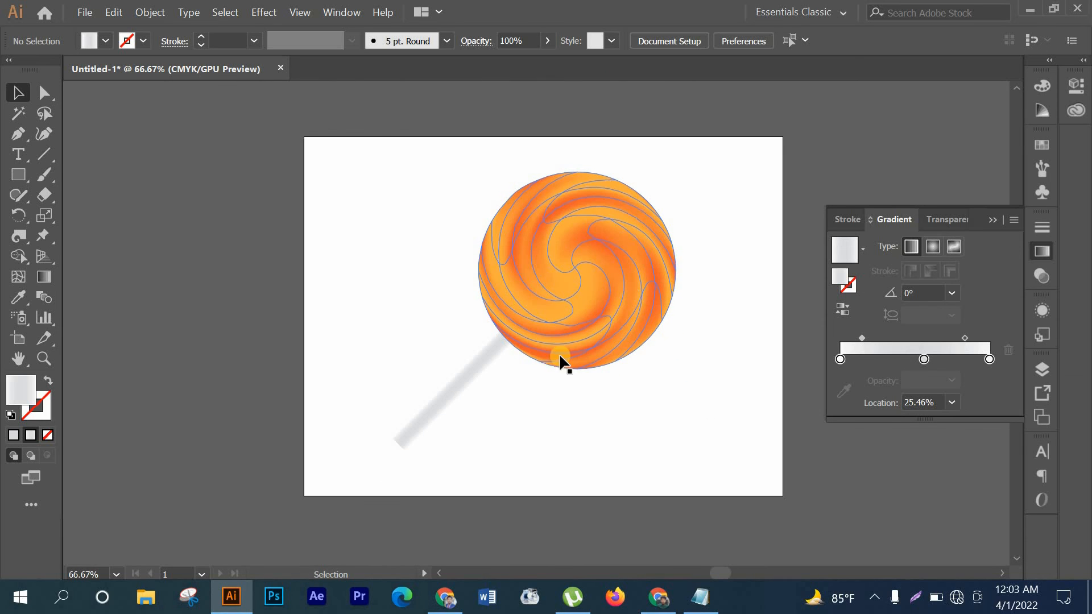
left_click(483, 363)
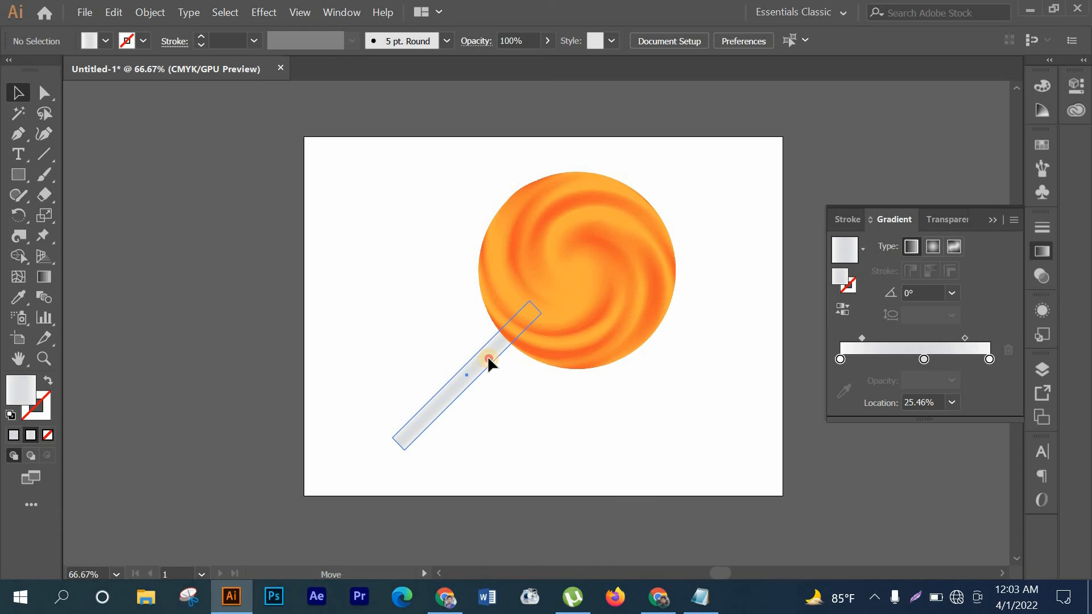
left_click(692, 392)
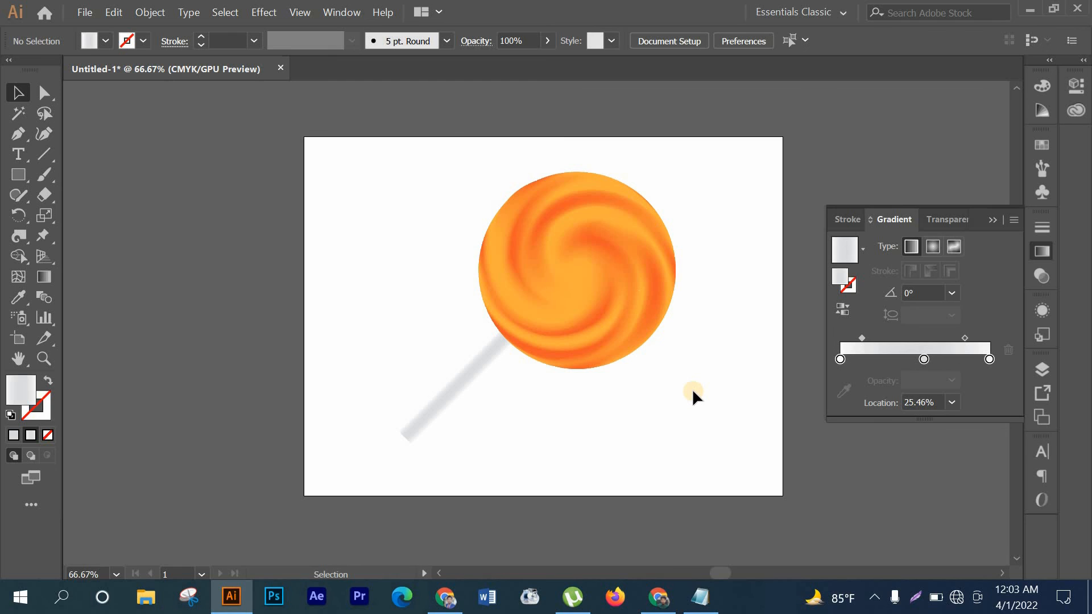
- Shrink the swirled circle proportionally about its centre to about 2.03 in wide
scroll(506, 423, "down", 1)
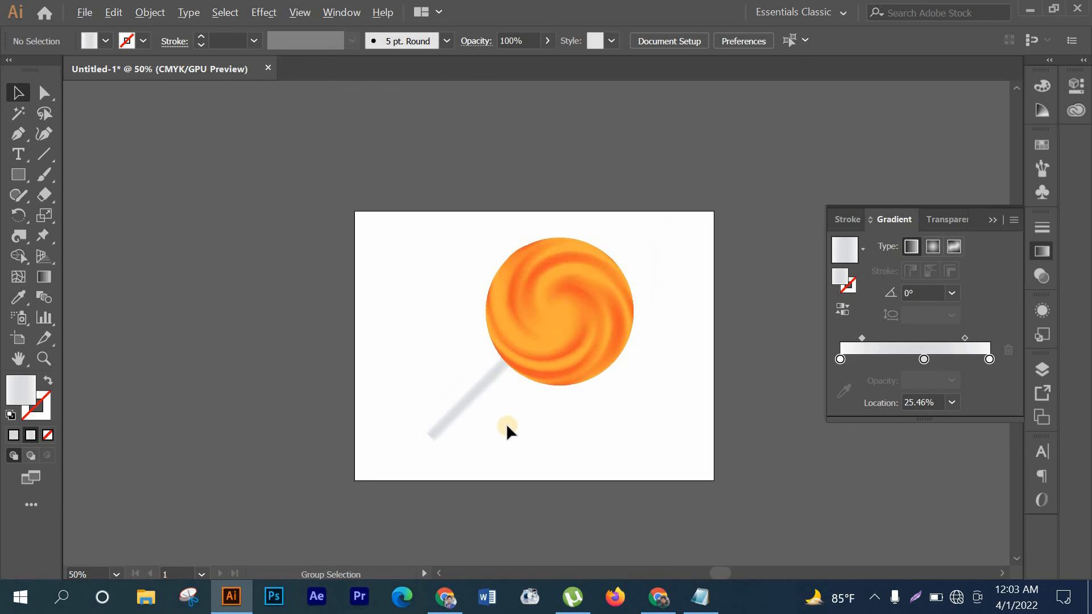
left_click(503, 316)
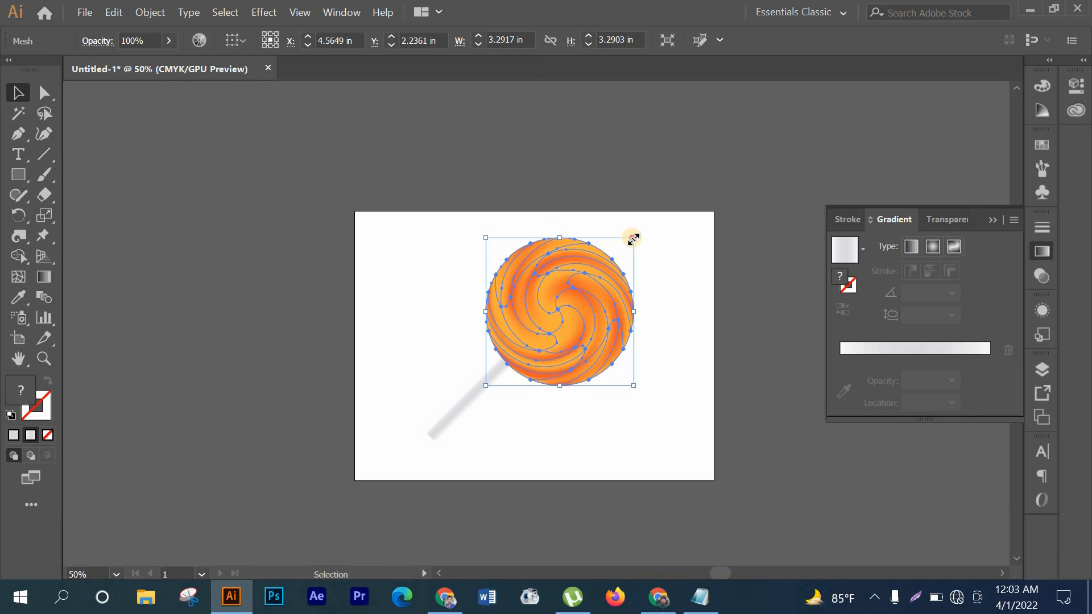
left_click_drag(632, 238, 606, 267)
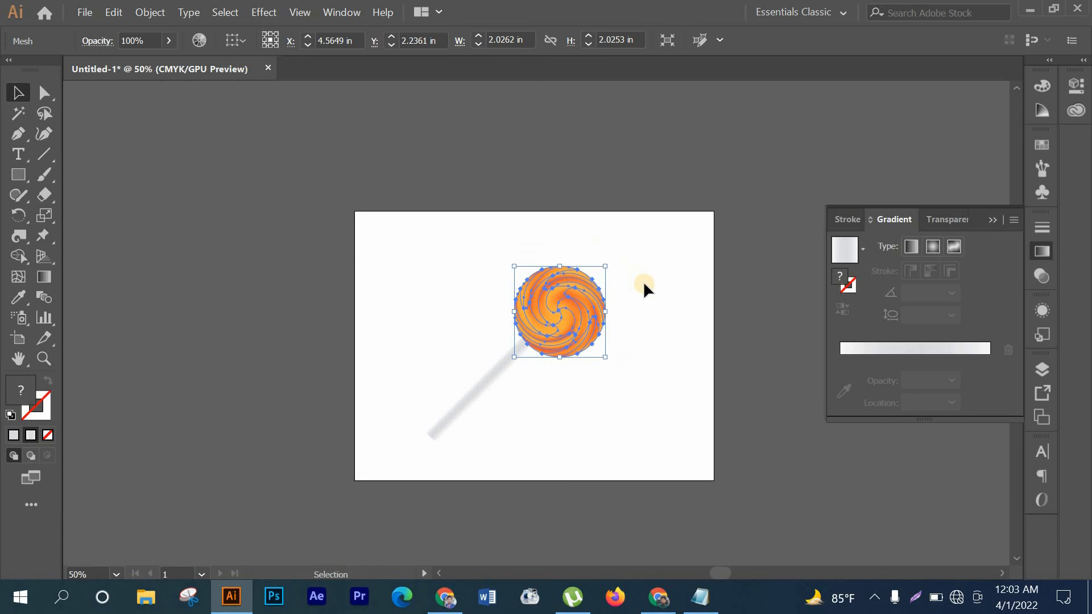
left_click(643, 281)
- Nudge the swirled circle slightly upward to Y 2.1806 in
left_click(586, 323)
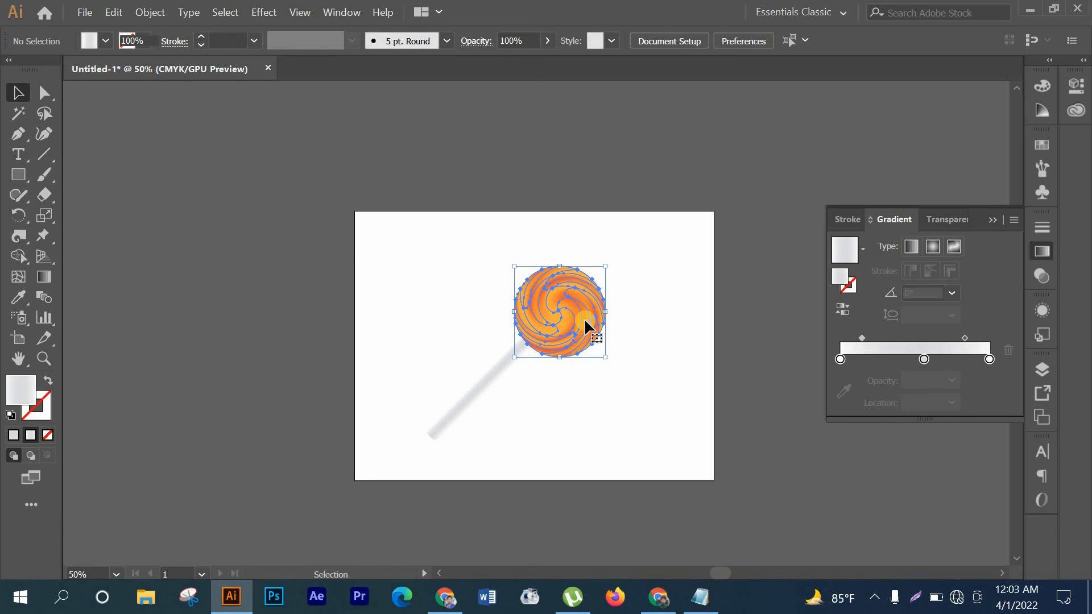
key("Up")
key("Up")
key("Up")
key("Up")
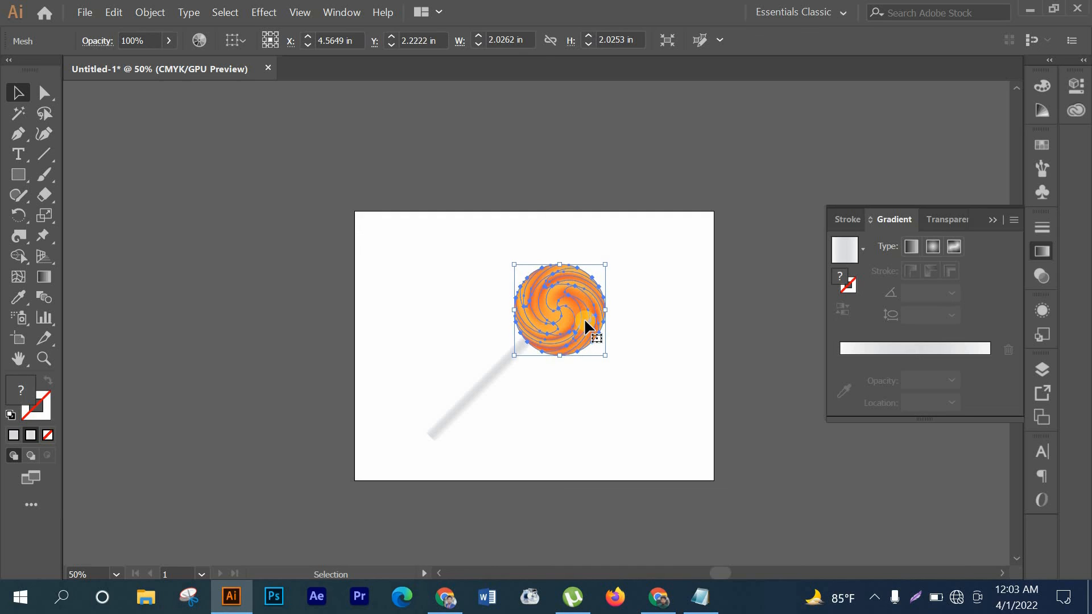
- Make the lollipop stick slightly thinner, keeping its length and 45° tilt
left_click(511, 362)
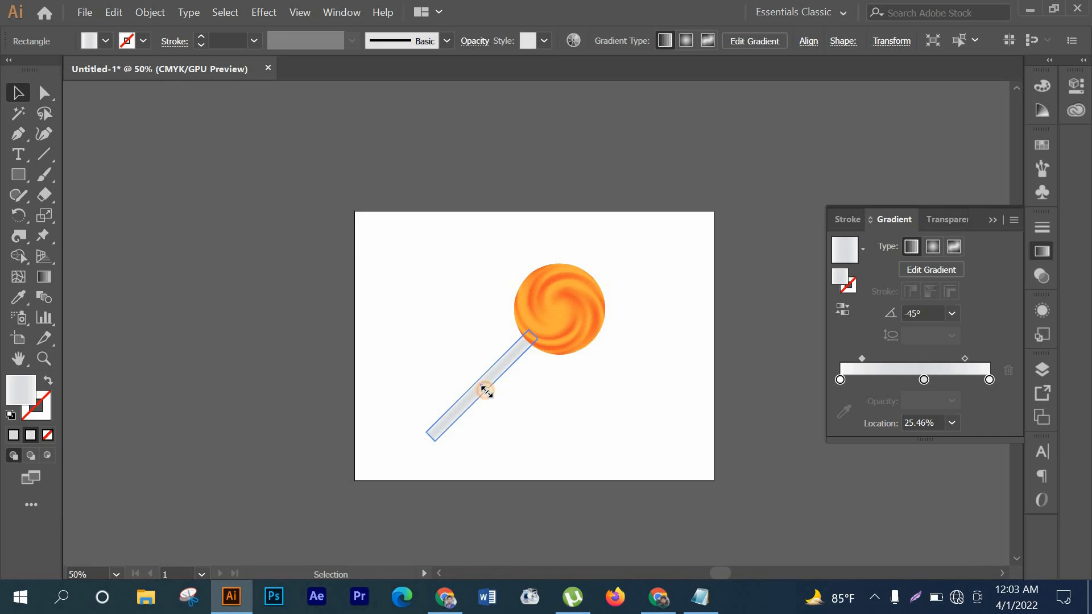
left_click_drag(486, 391, 486, 388)
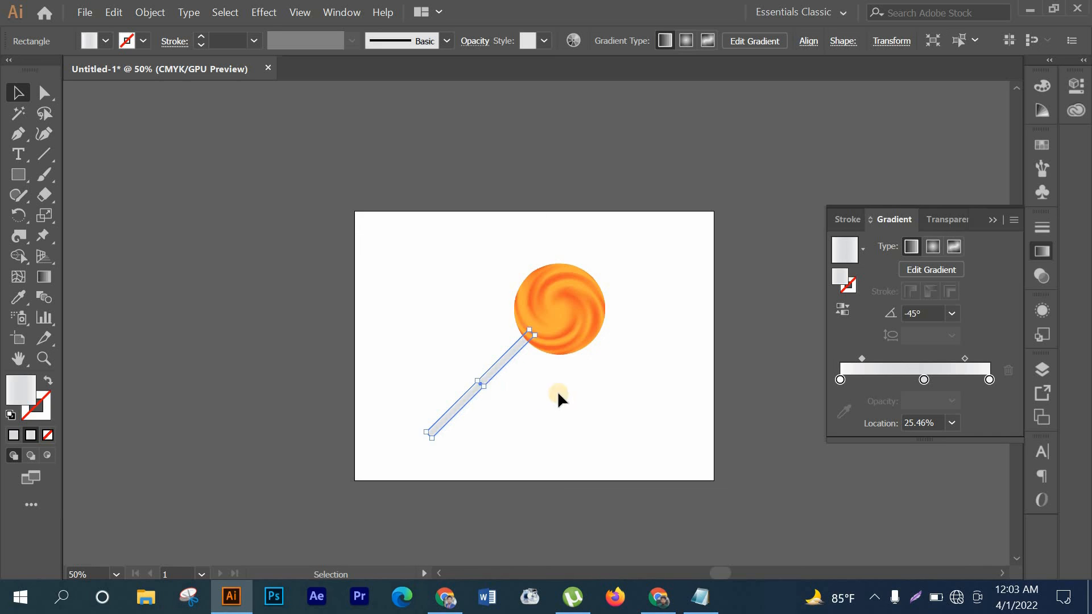
left_click(623, 281)
- Enlarge the swirled circle proportionally about its centre to about 2.19 in wide
key("ctrl+equal")
key("ctrl+equal")
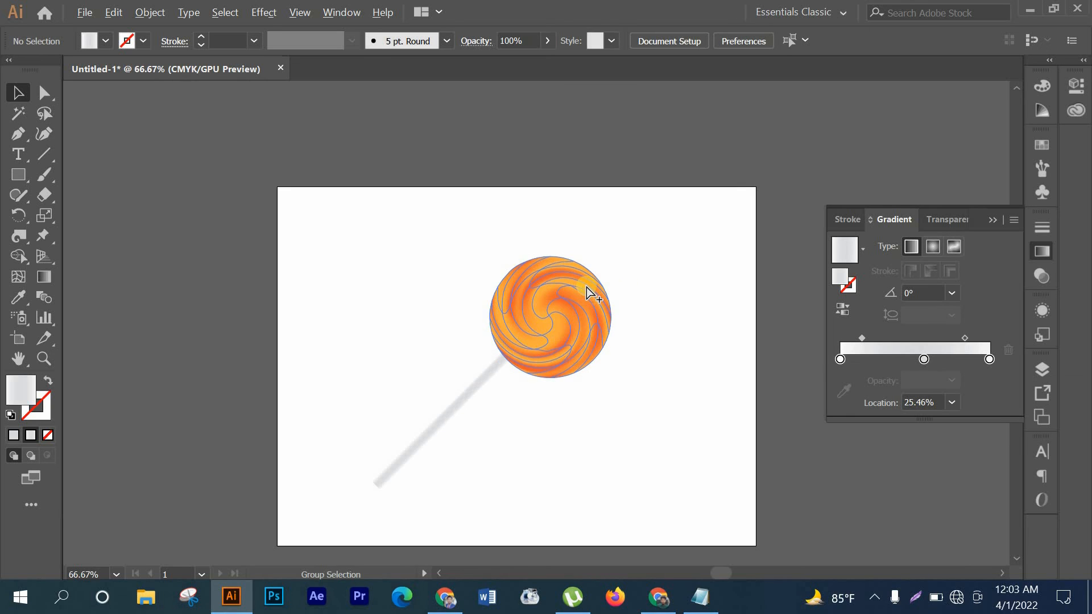
left_click(419, 386)
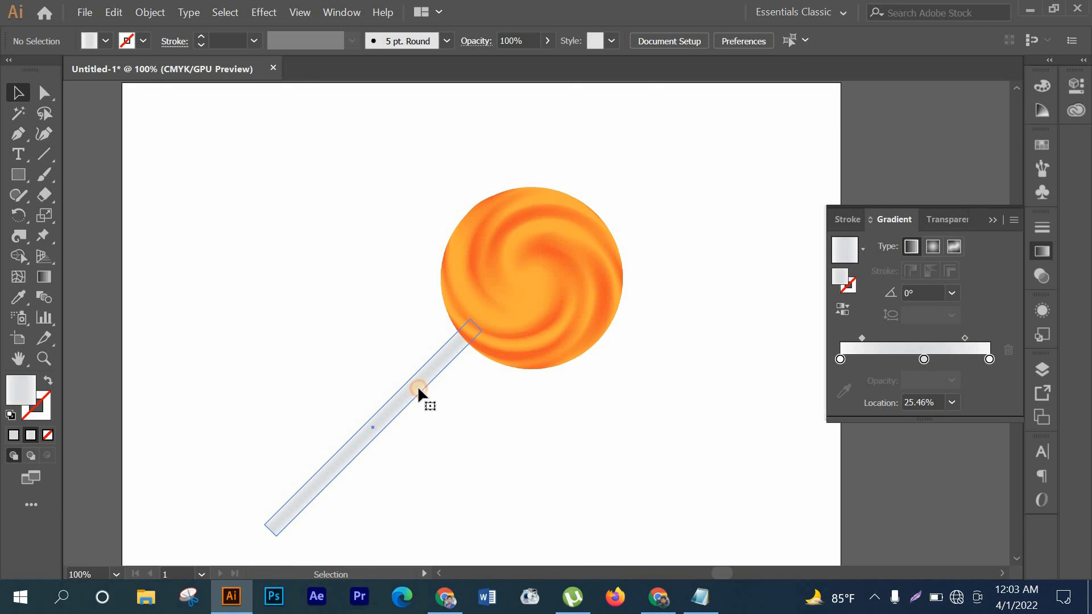
left_click(547, 363)
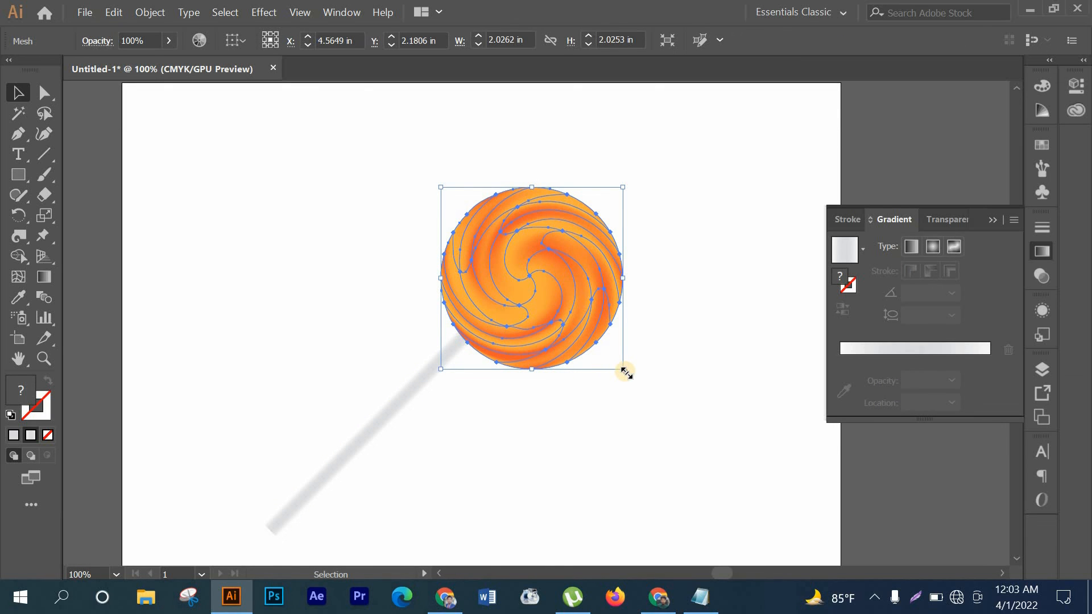
left_click_drag(623, 370, 637, 377)
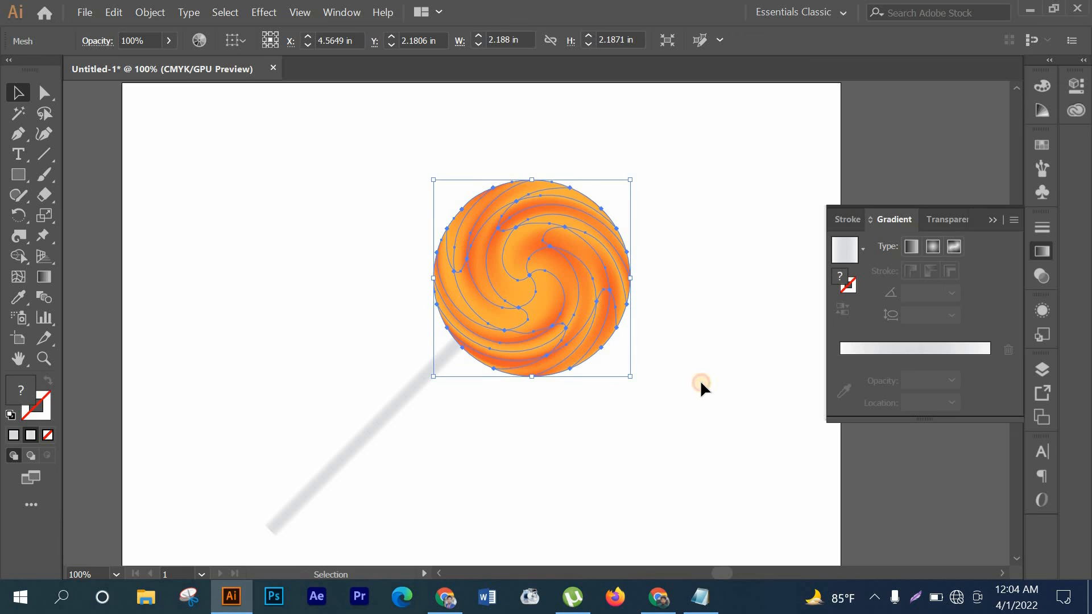
left_click(650, 363)
scroll(650, 364, "down", 1)
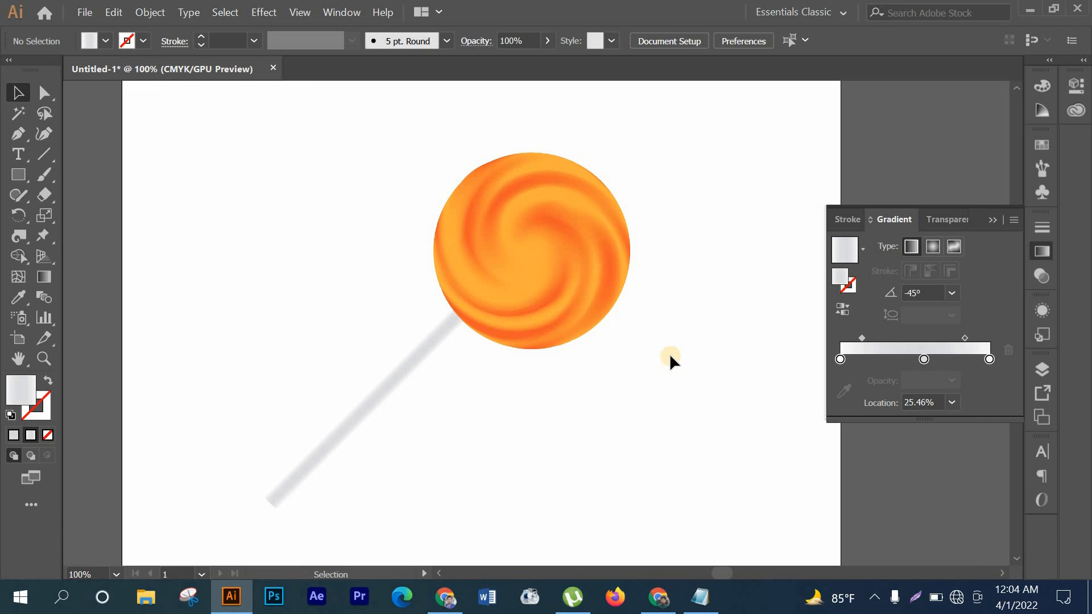